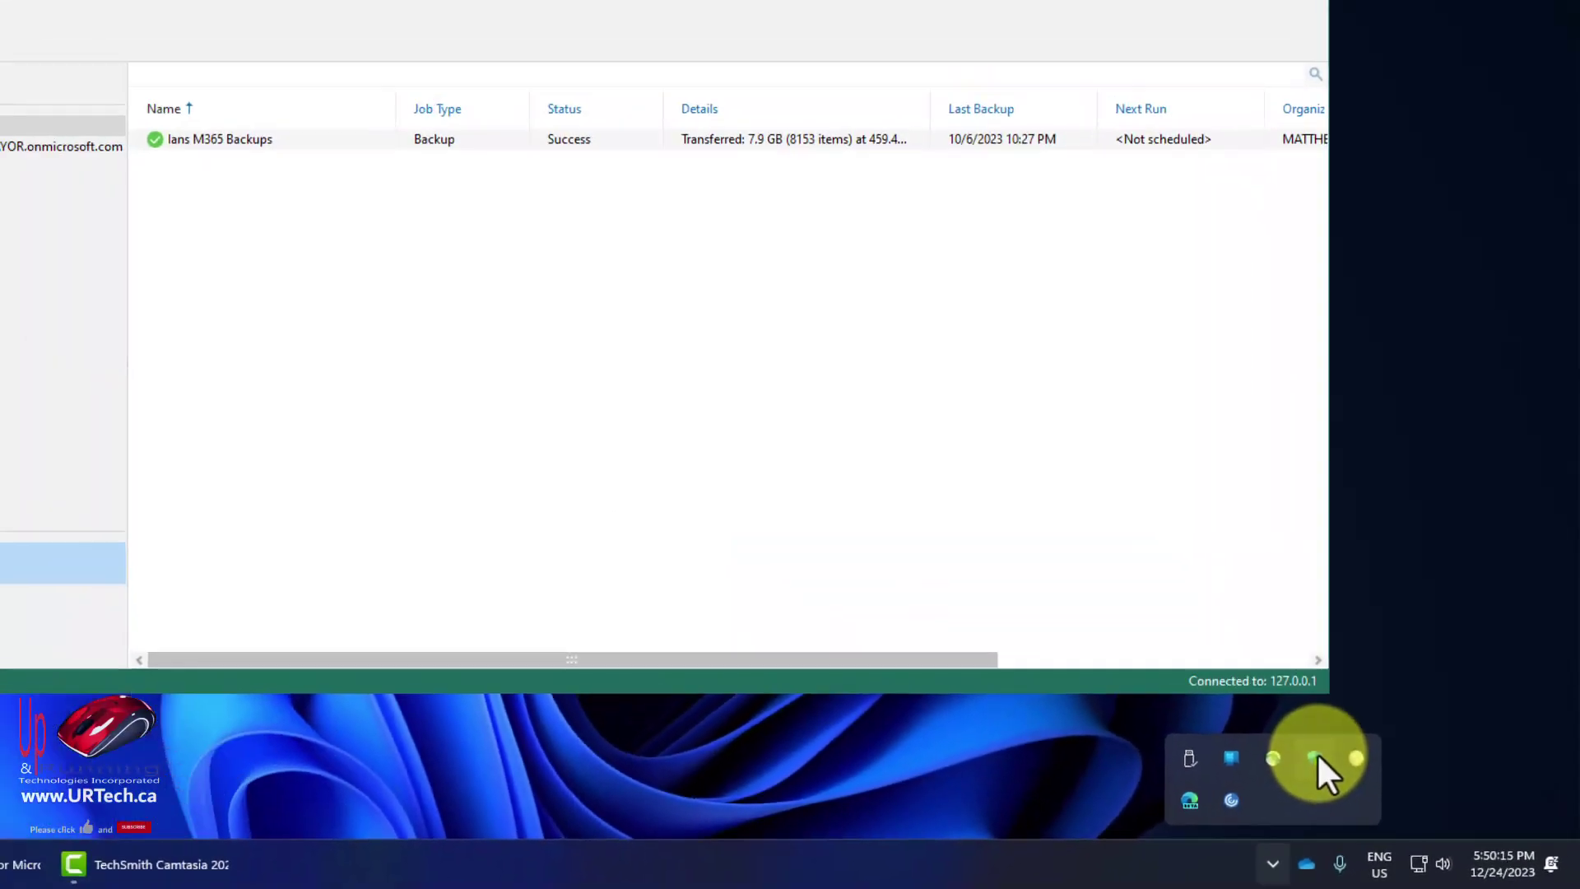
Turn off Real-time protection under Virus & threat protection settings, then close Windows Security.
left_click(1119, 660)
left_click_drag(665, 165, 522, 158)
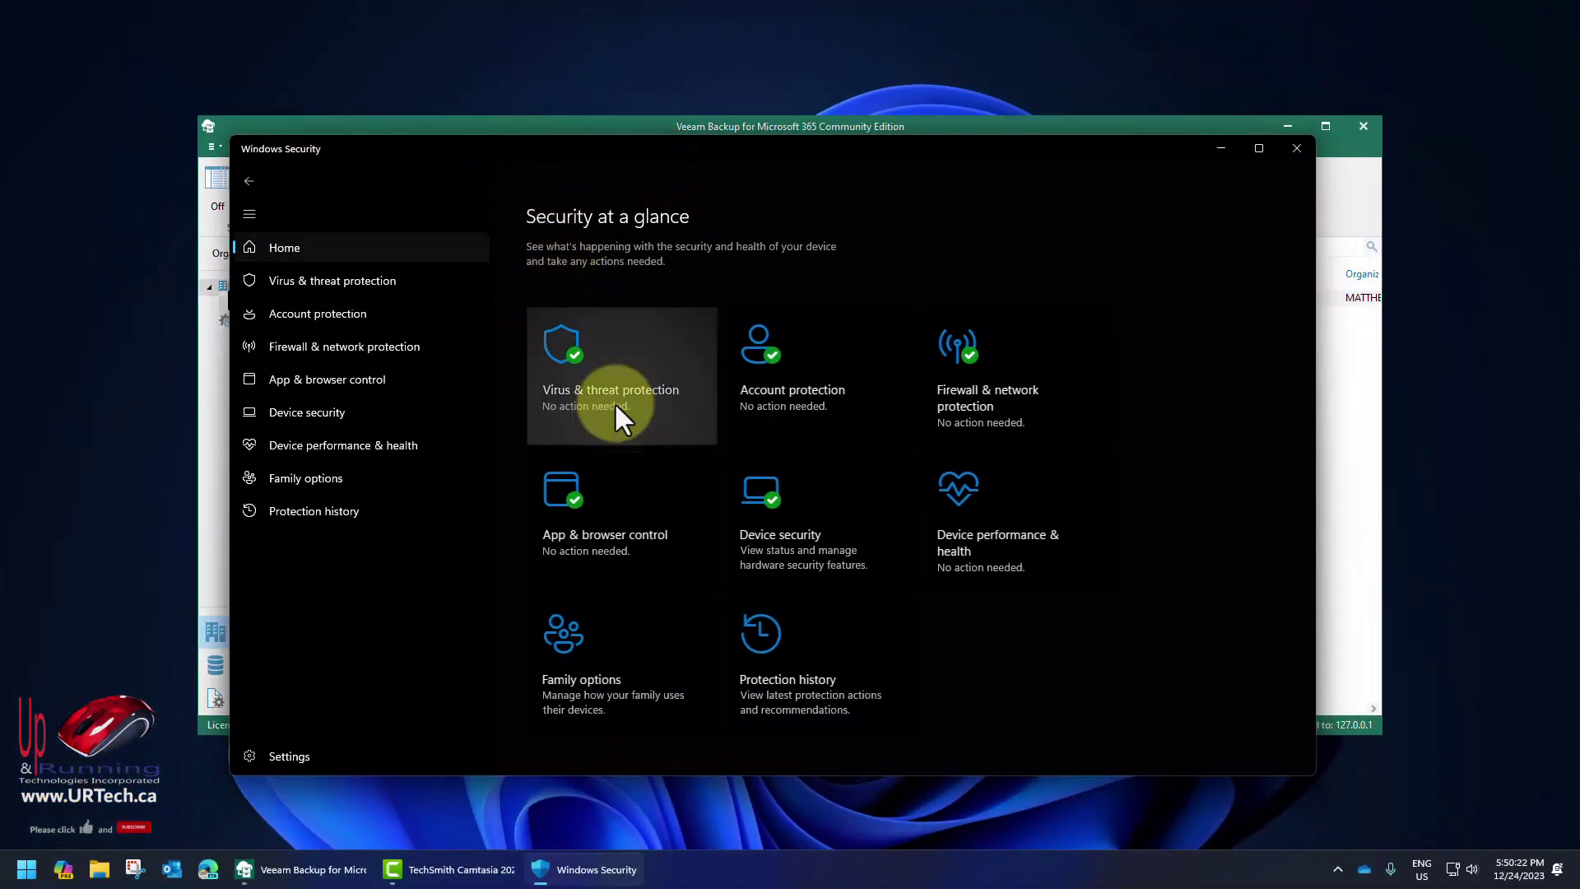
left_click(614, 401)
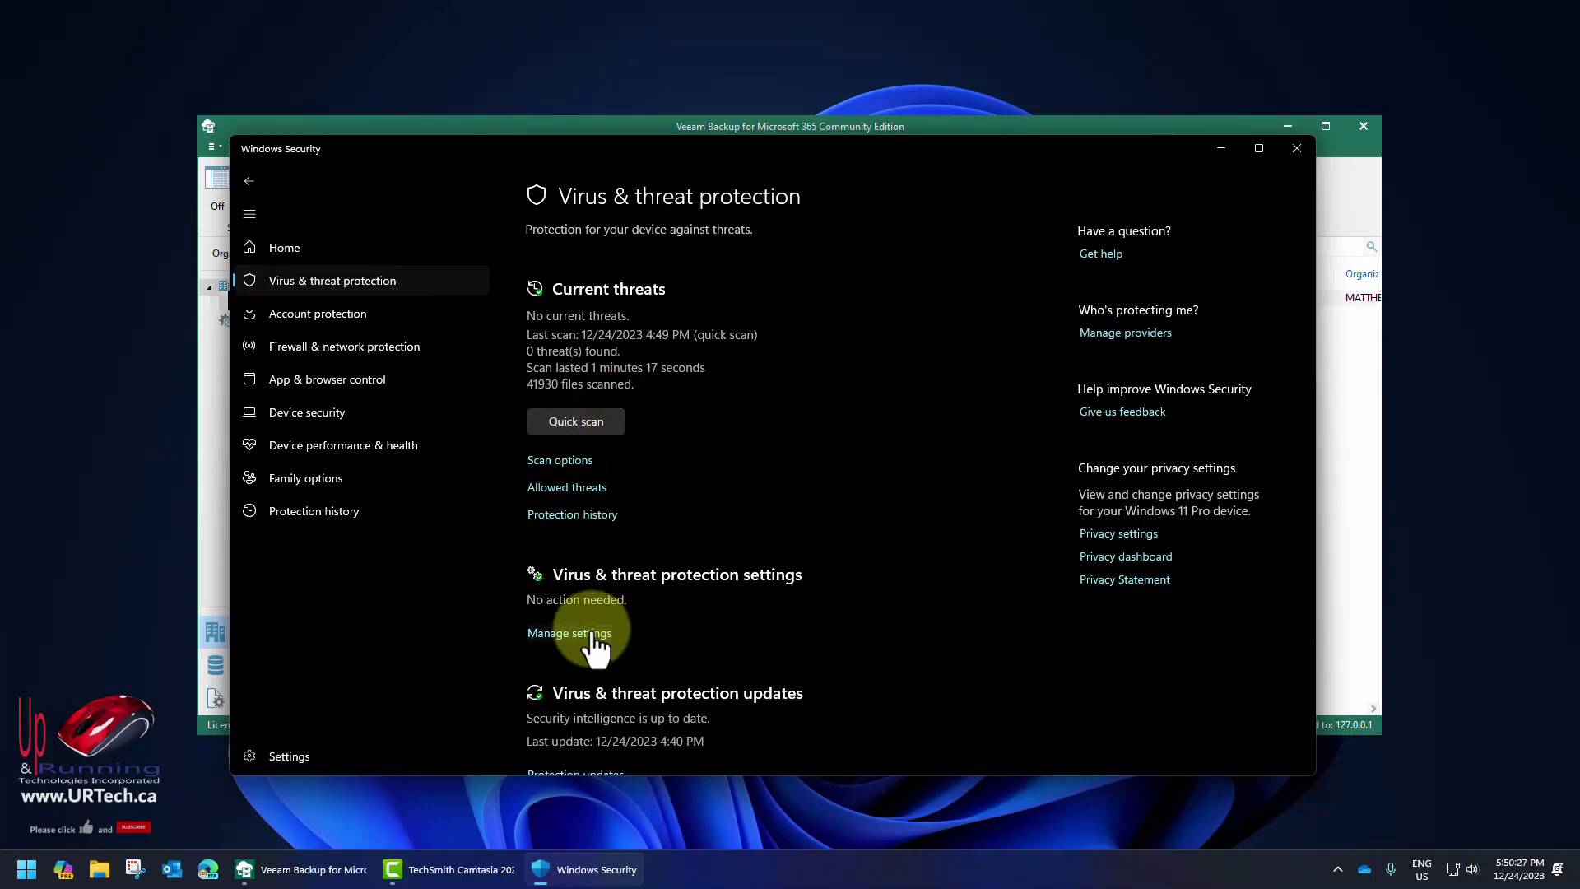
left_click(587, 634)
left_click(542, 397)
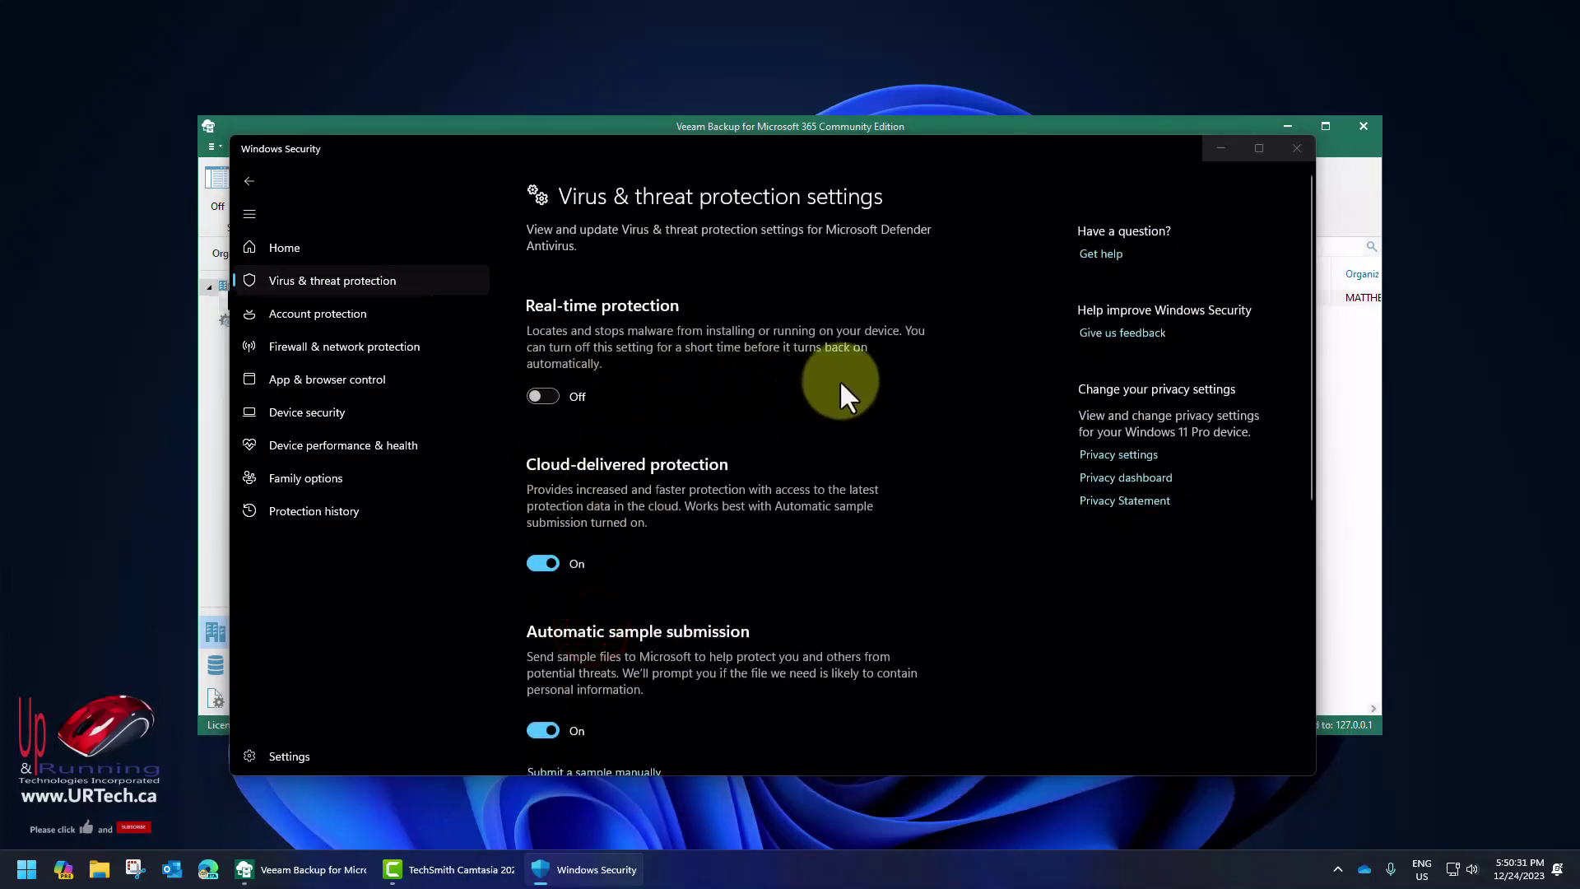
left_click(1297, 149)
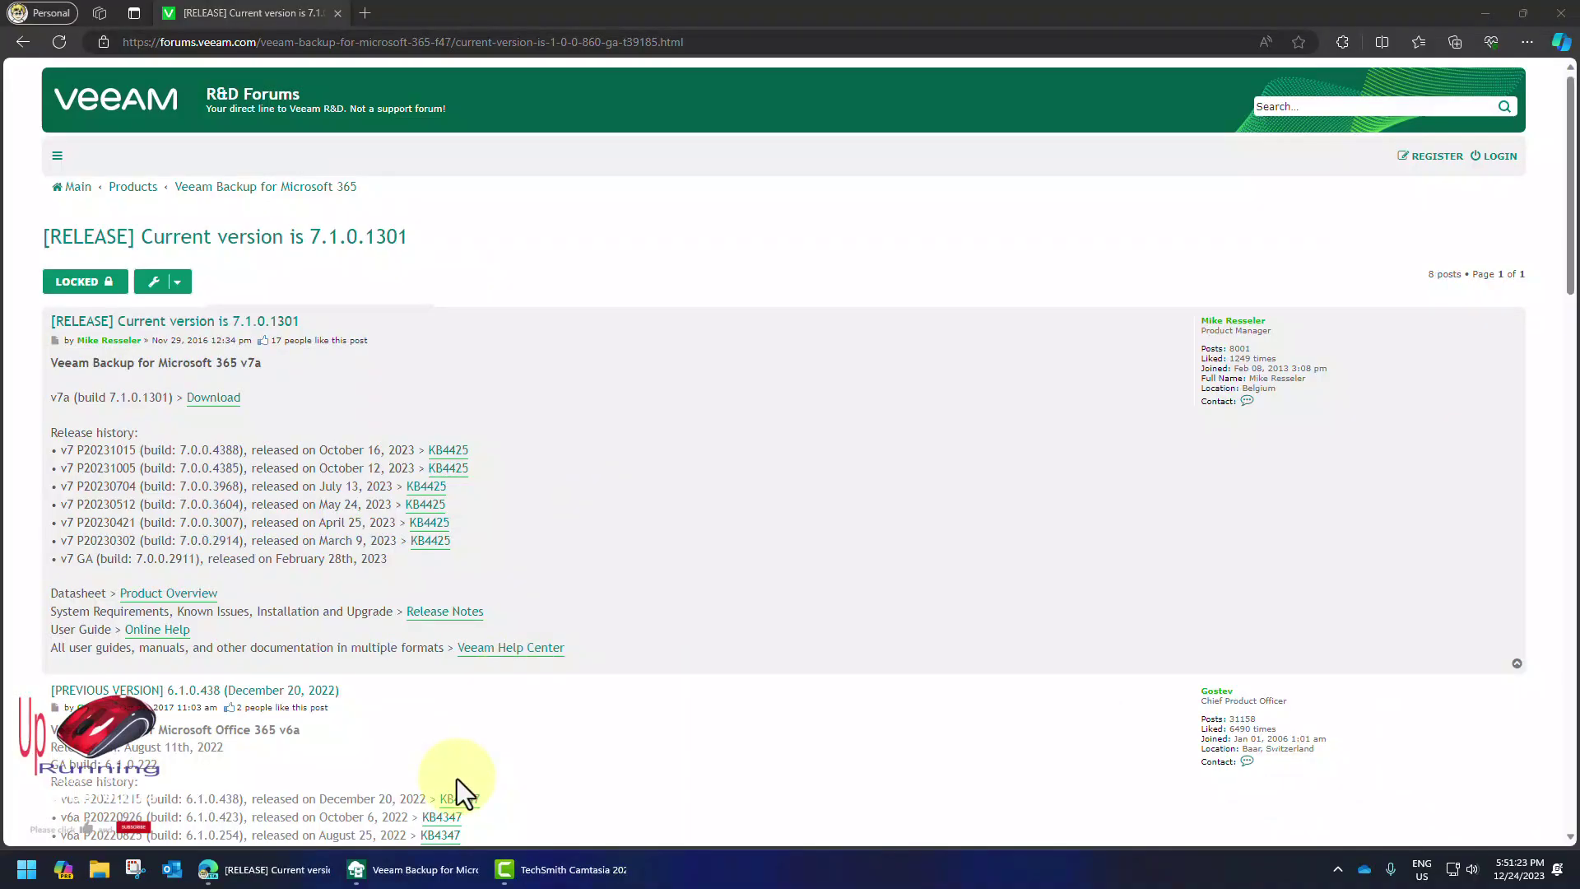
Check the console's About box for the installed build 7.0.0.3604, then dismiss it.
left_click(417, 870)
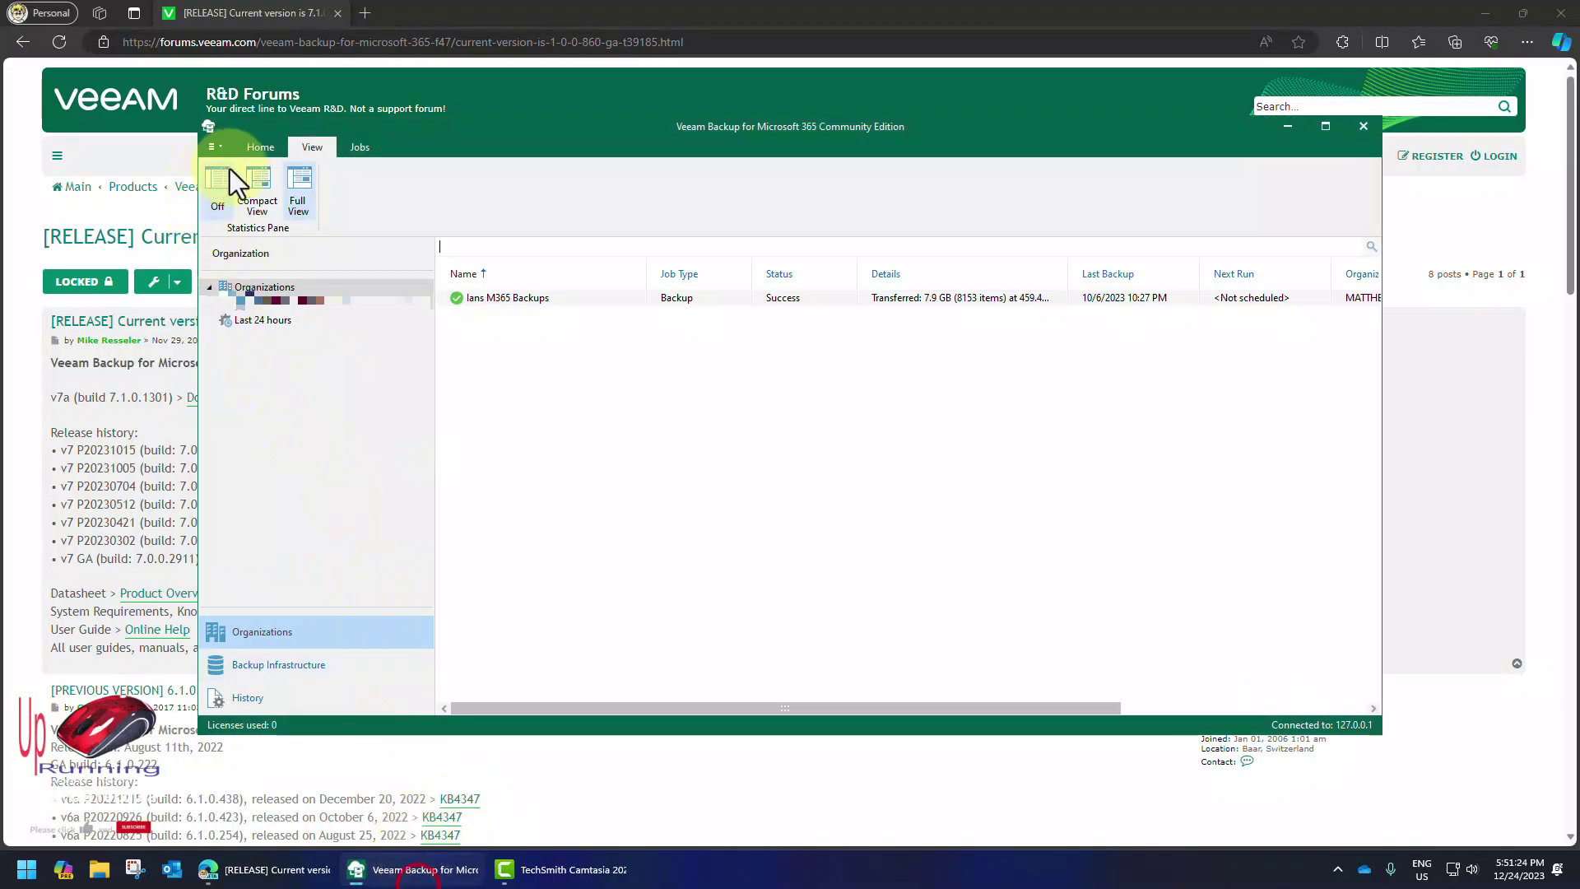
left_click(218, 147)
mouse_move(282, 451)
left_click(490, 535)
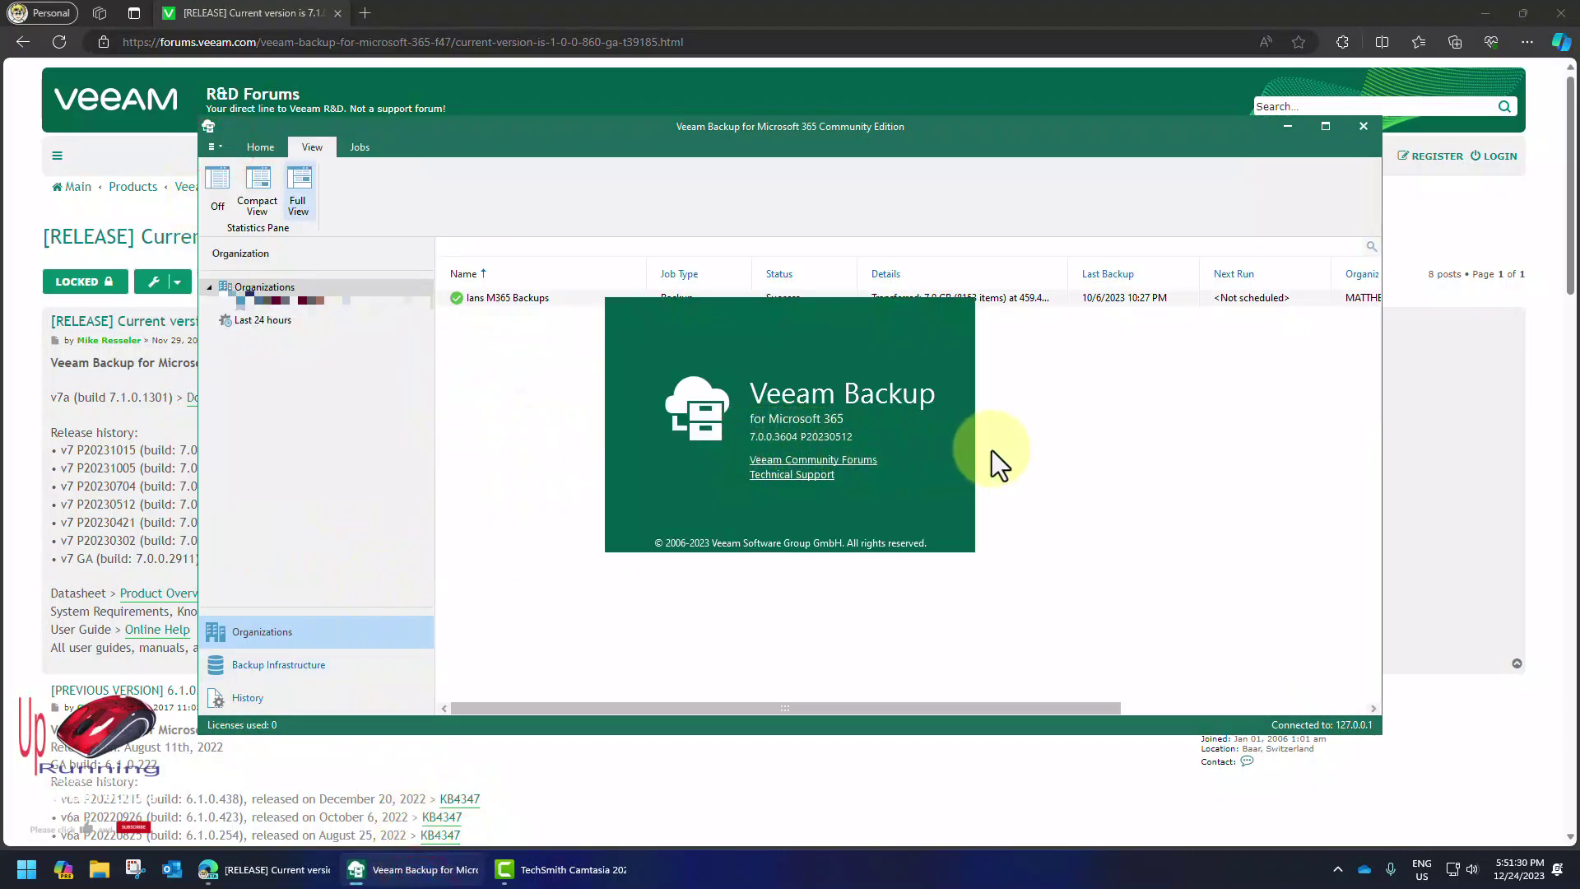
left_click(1030, 448)
left_click(971, 432)
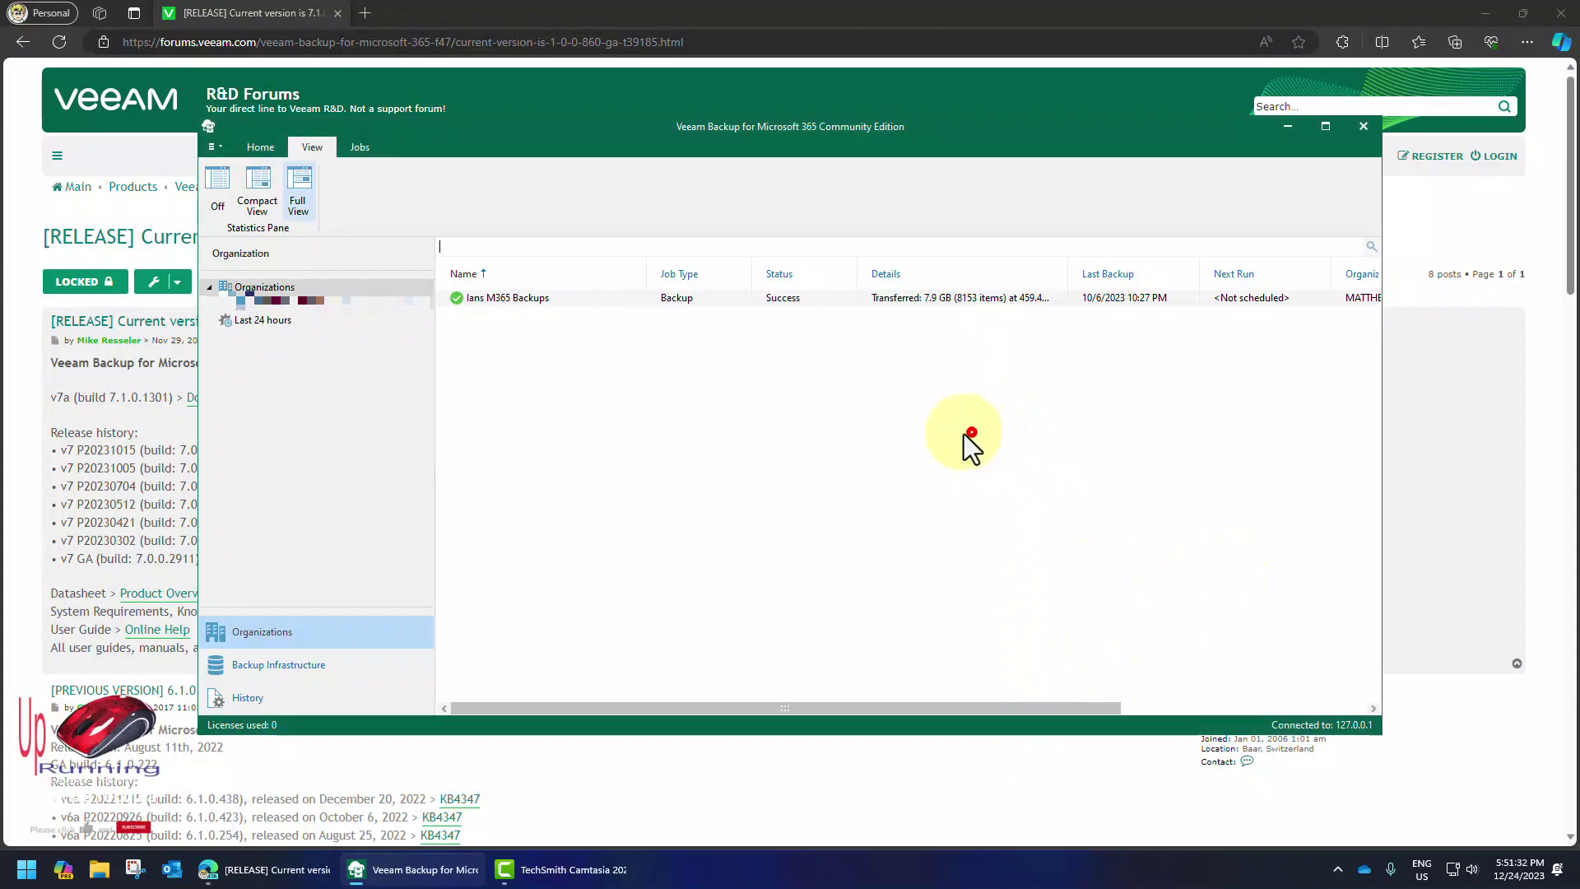
On the Edge forum post, select the October 16 release date and the v7a version label.
key("alt+Tab")
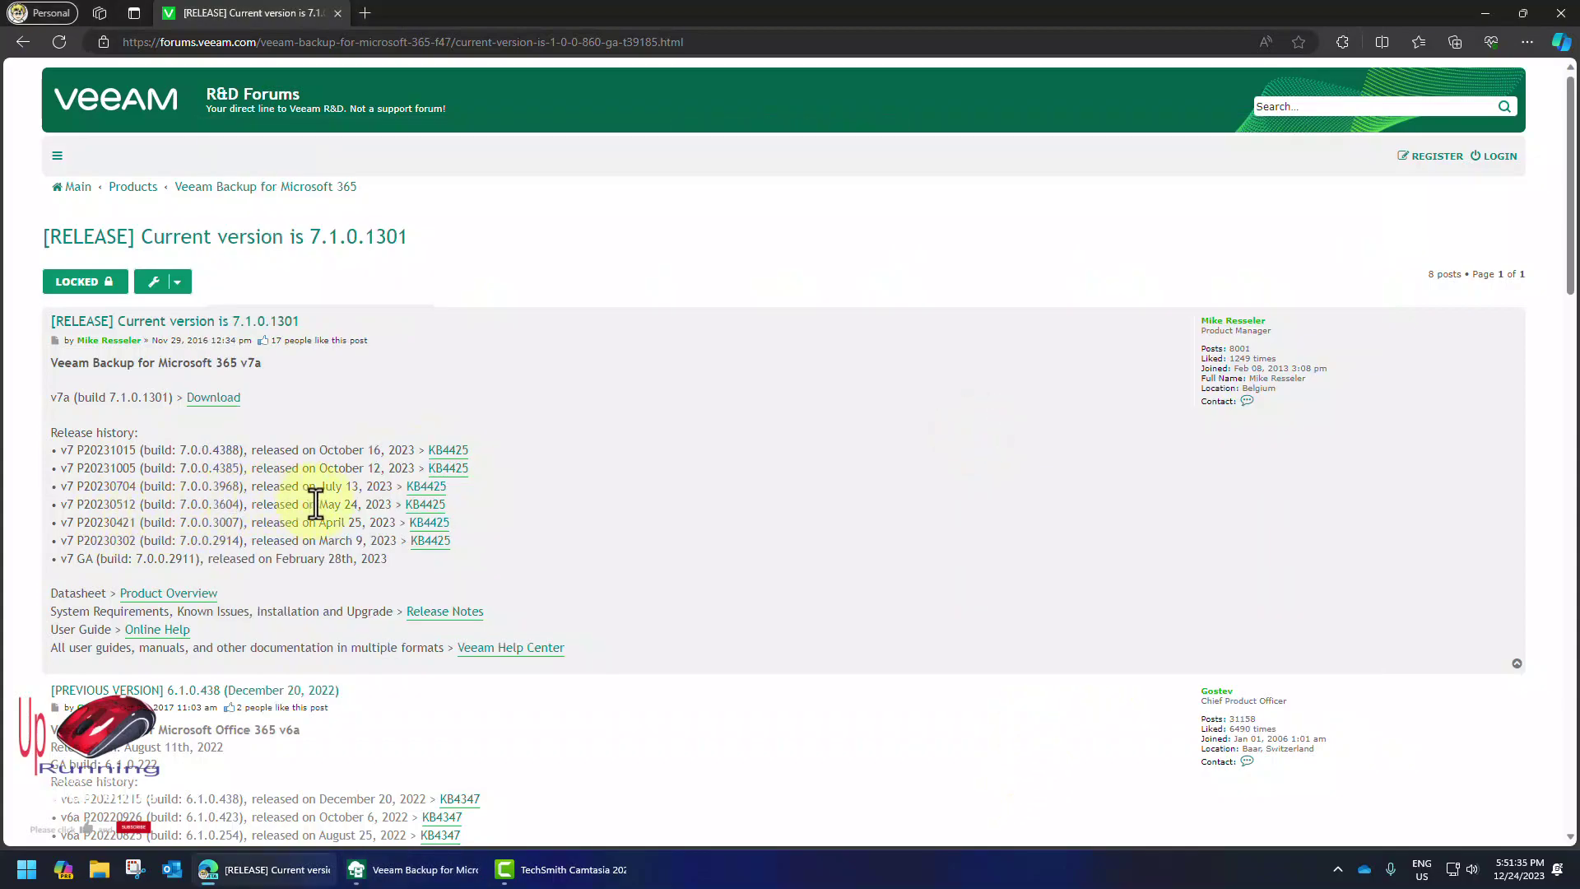
left_click(348, 504)
left_click(356, 449)
left_click_drag(320, 449, 384, 450)
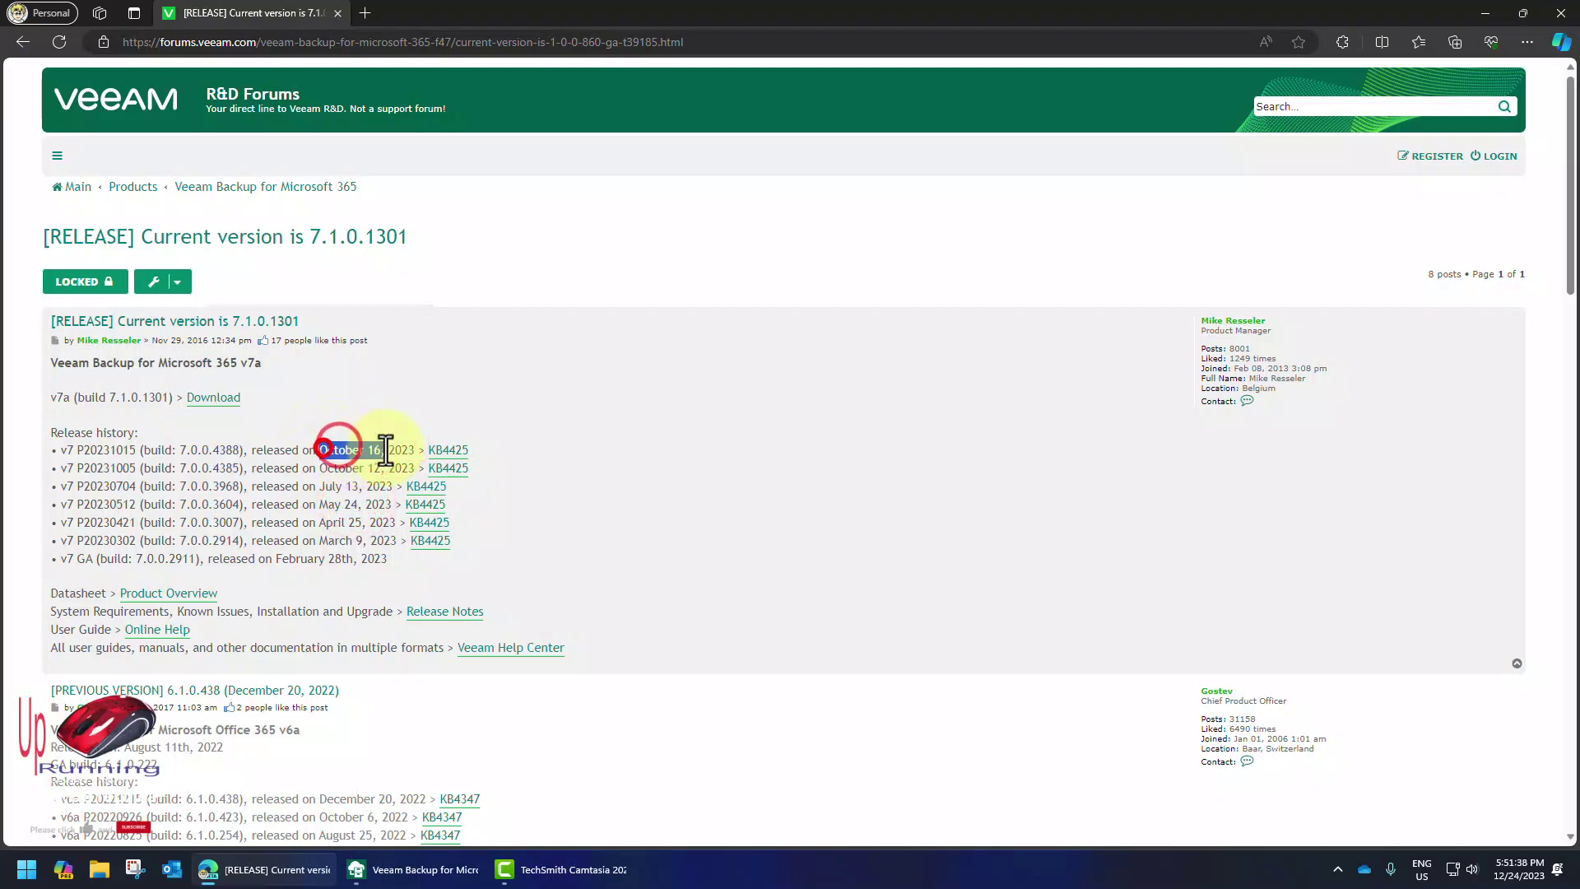
left_click(327, 390)
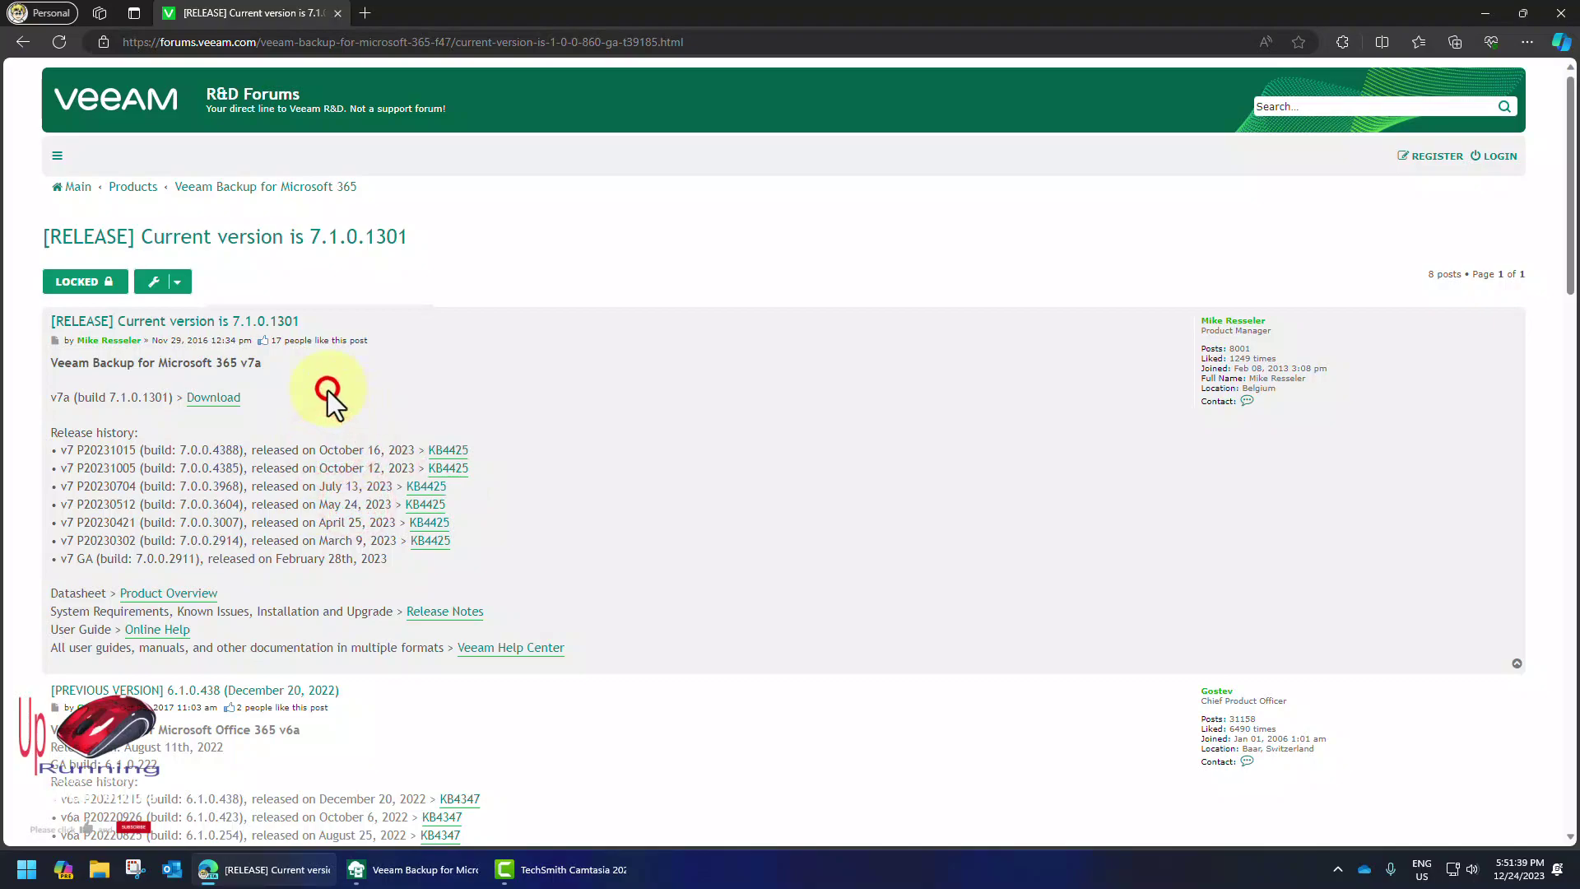
double_click(60, 399)
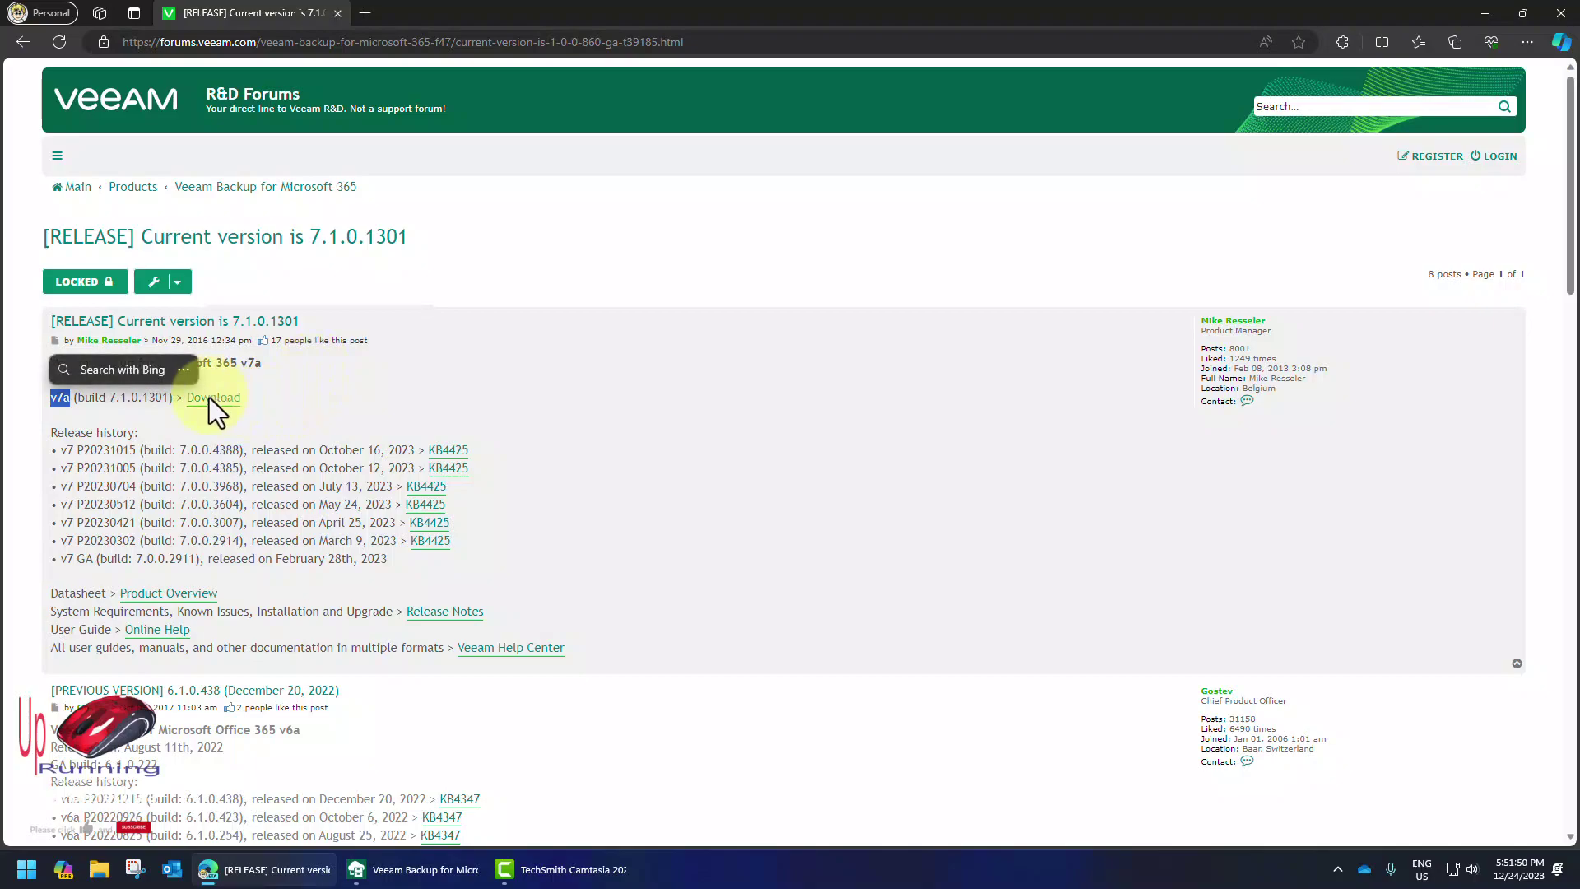
Start the Upgrade wizard from the Veeam console's main menu.
left_click(424, 869)
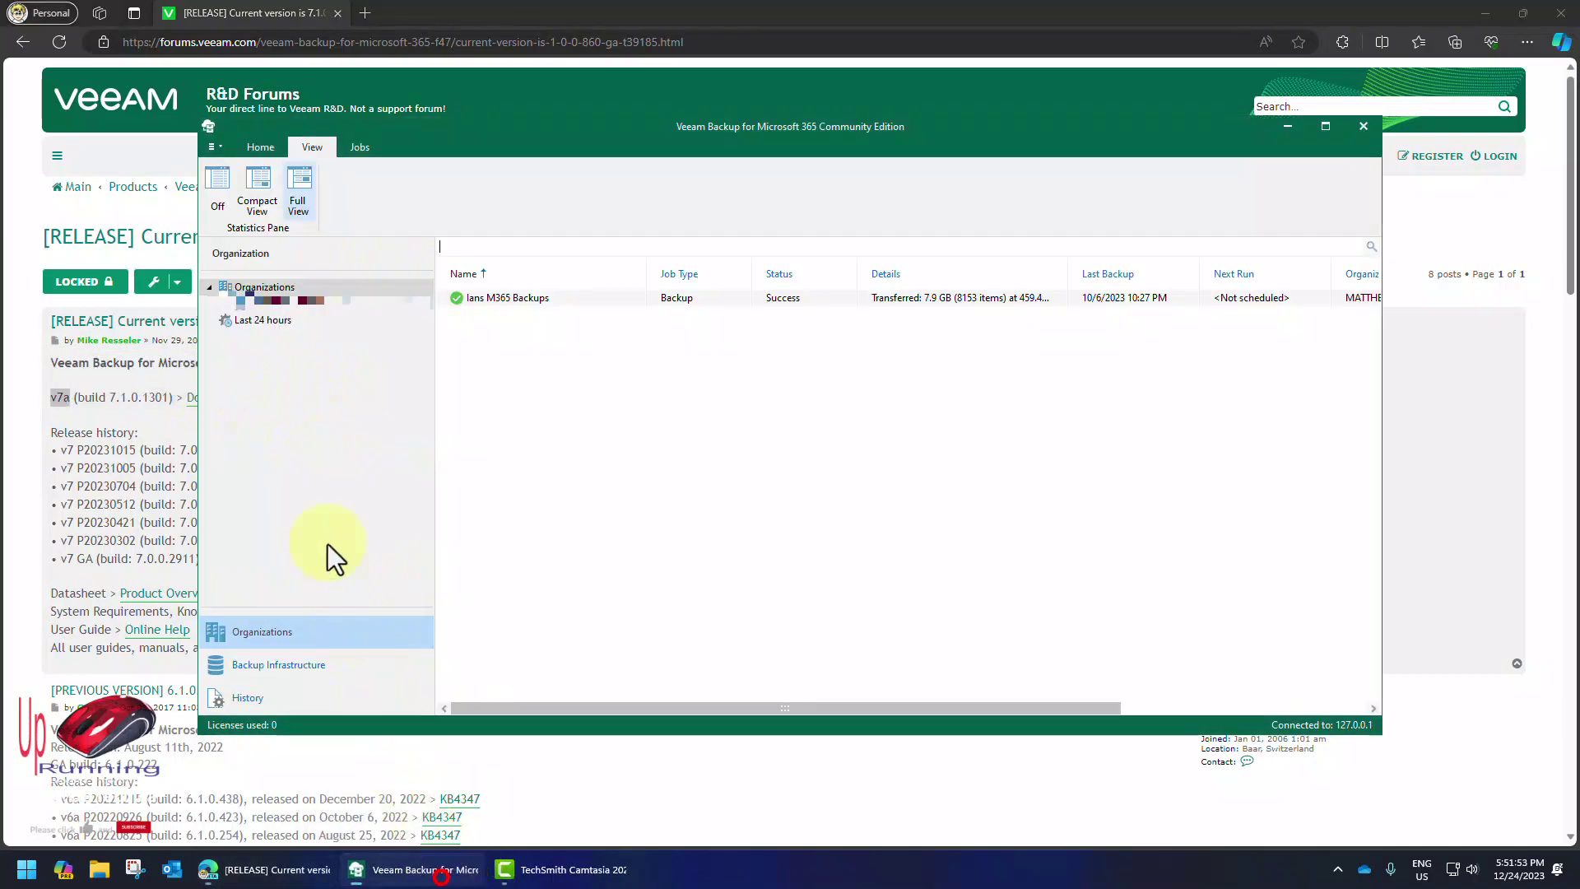
left_click(211, 147)
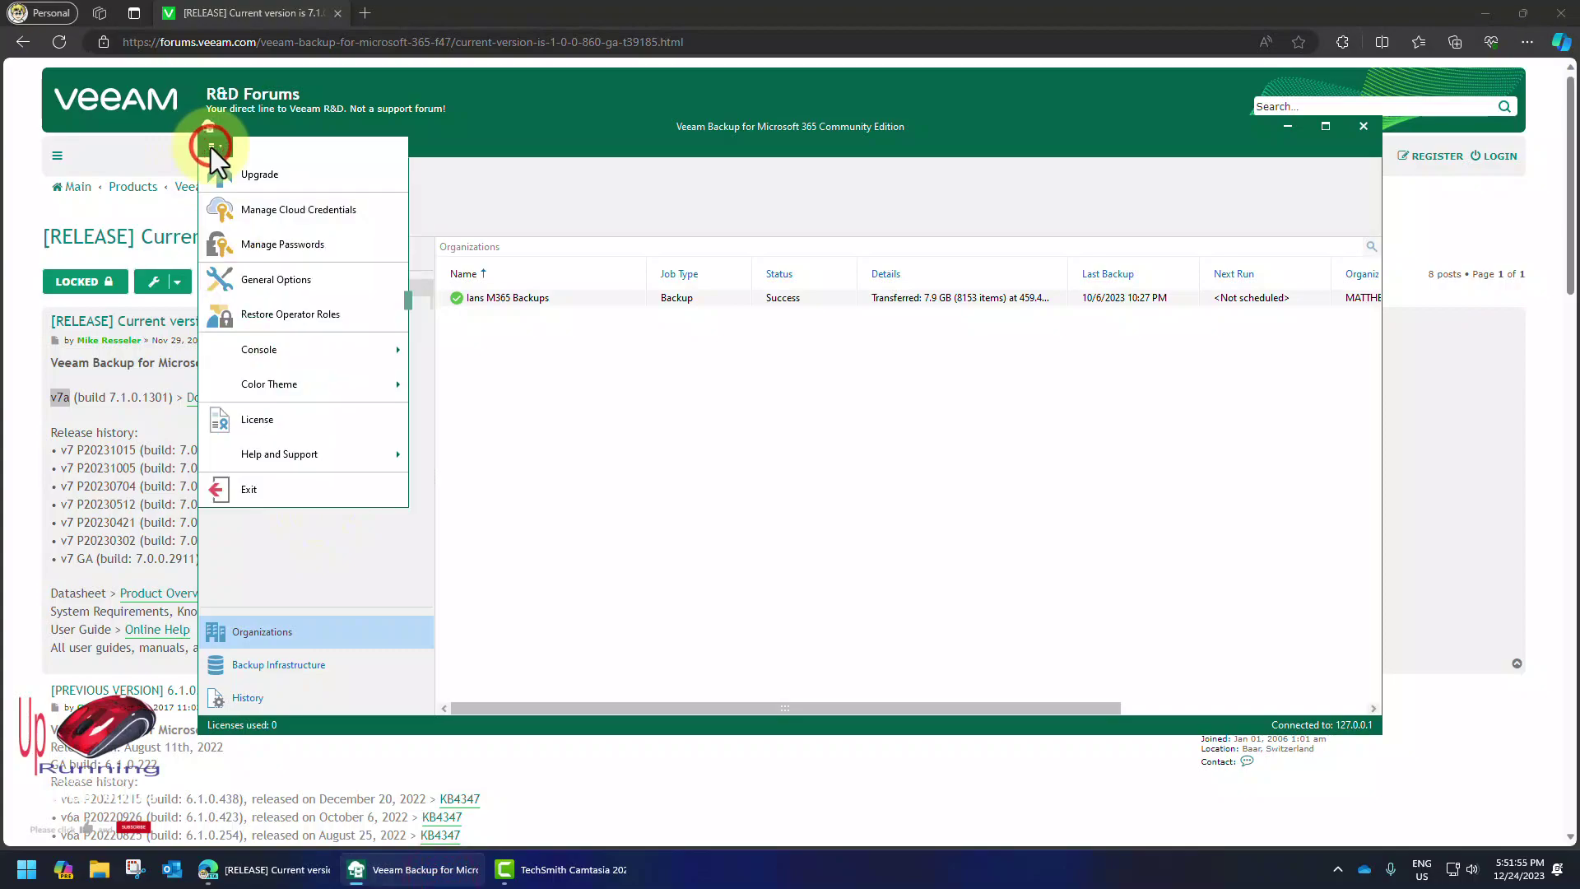
left_click(251, 177)
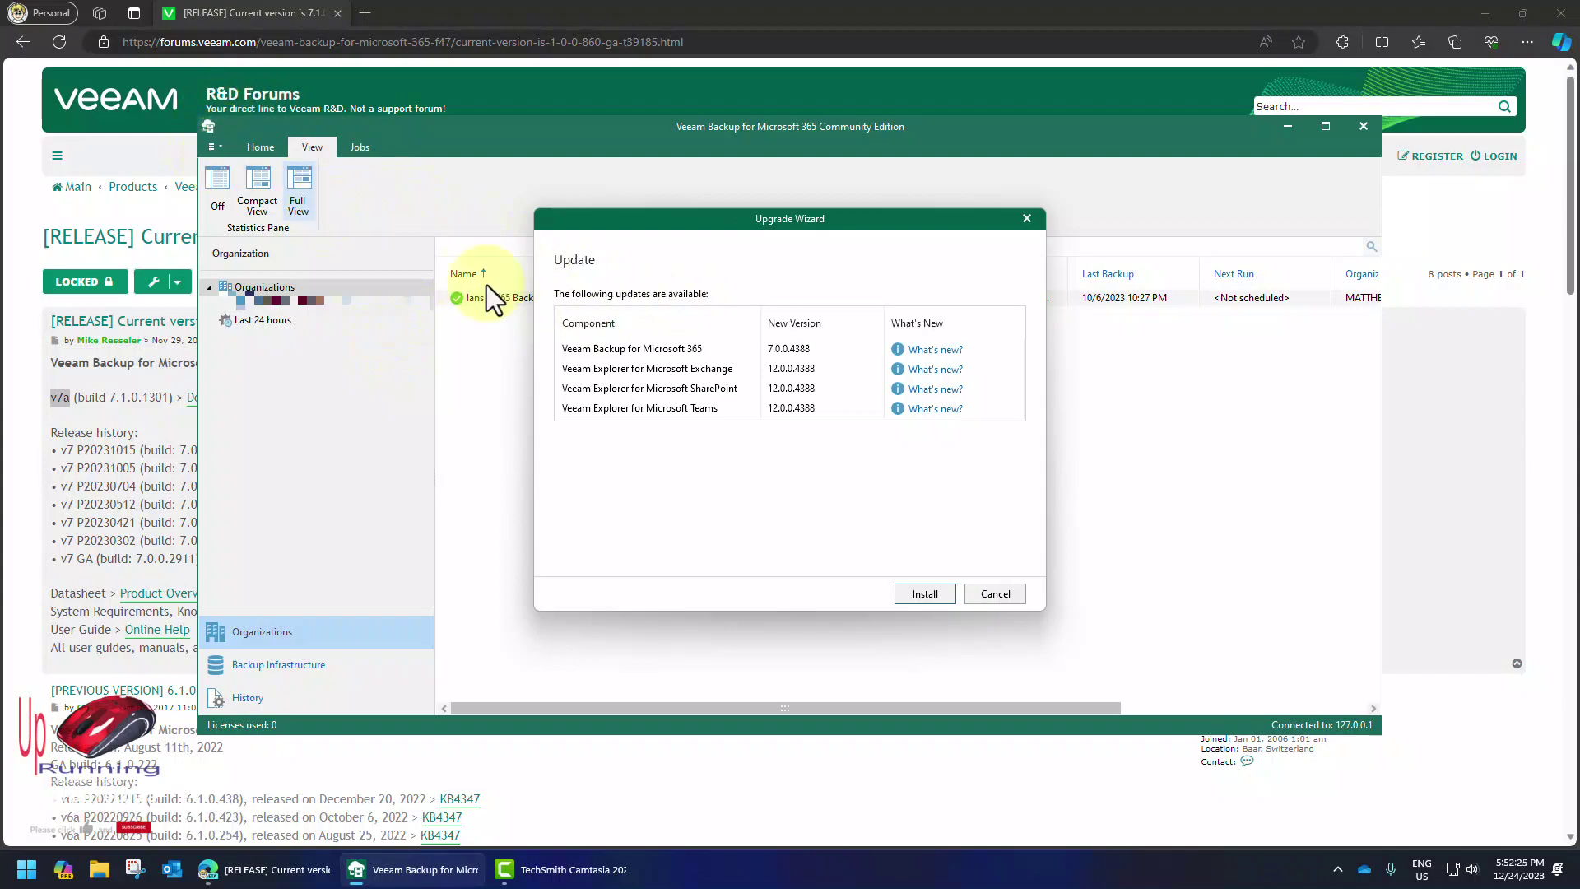
Read through the What's new notes for the update, then return to the available updates list.
left_click(934, 349)
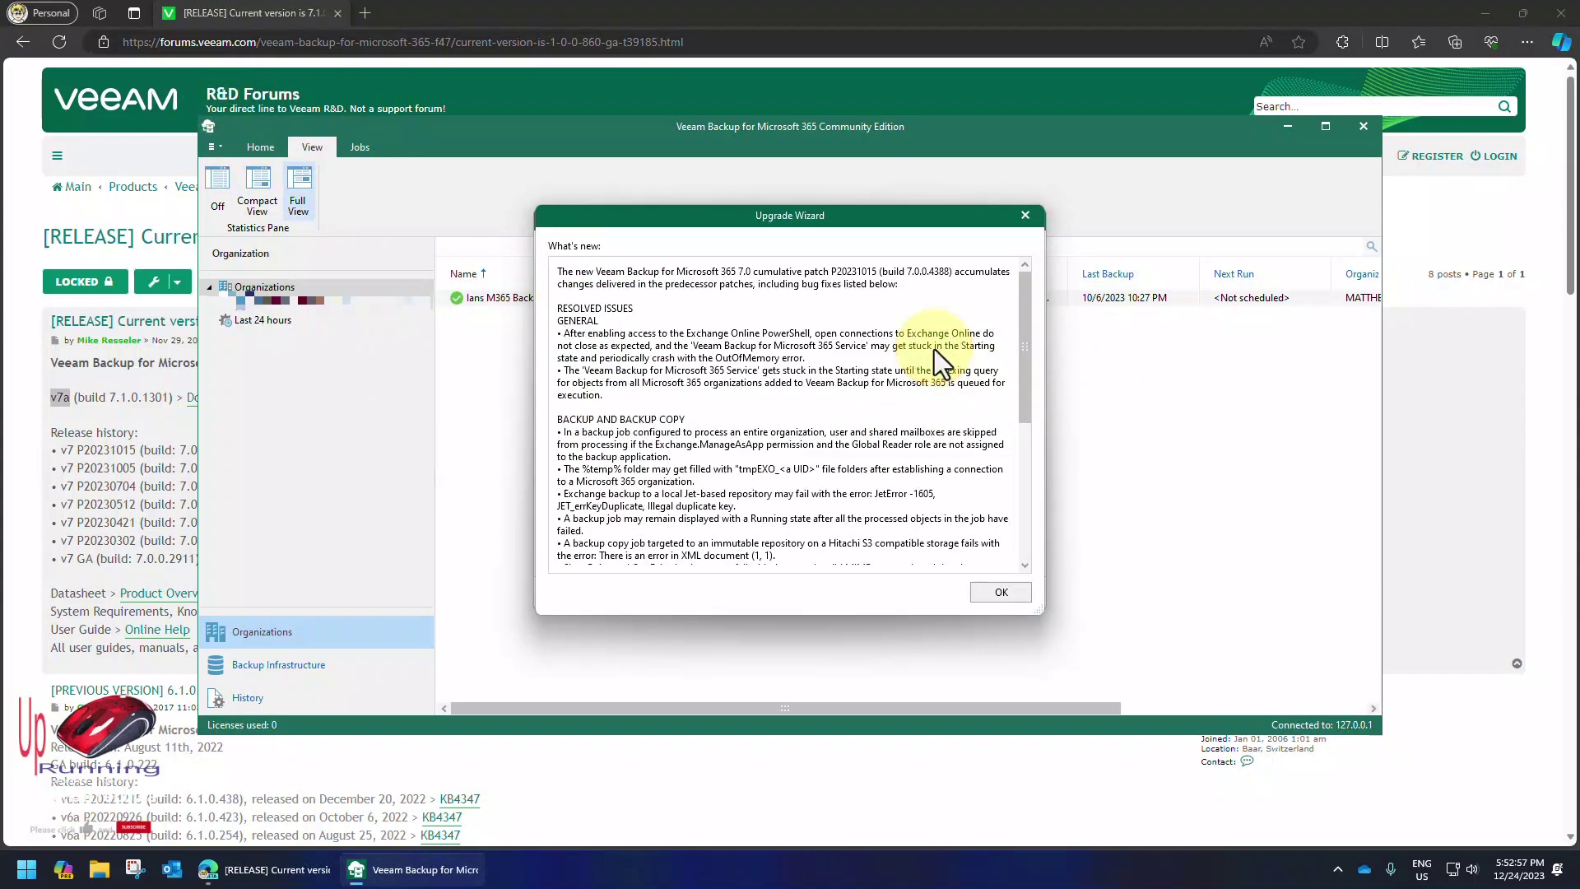
left_click(1025, 308)
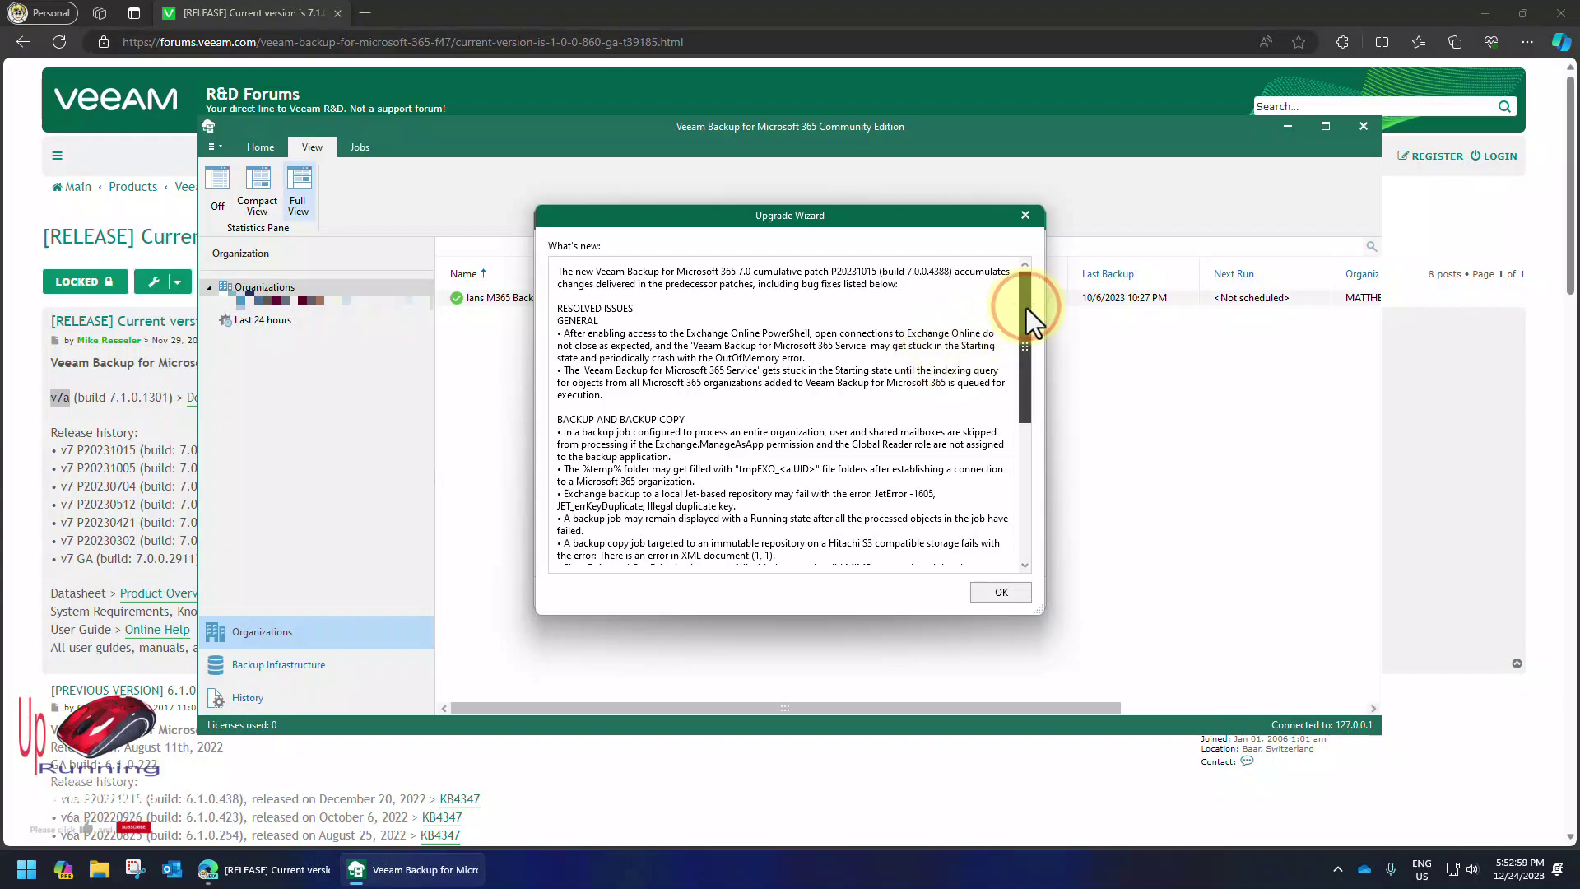
left_click_drag(1025, 308, 1035, 385)
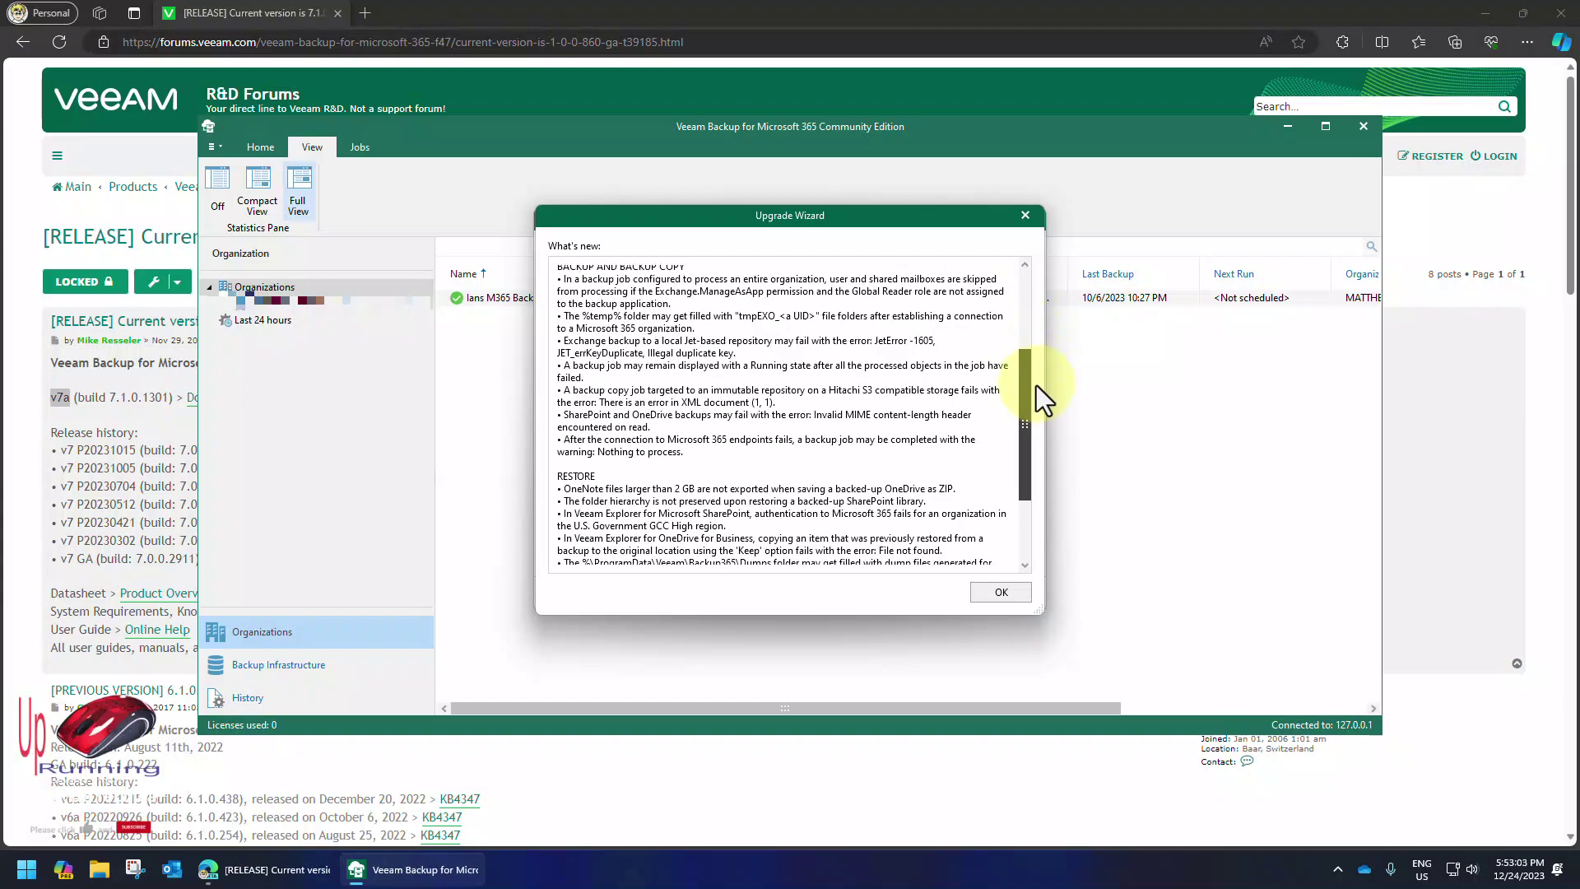
left_click_drag(1035, 386, 1035, 385)
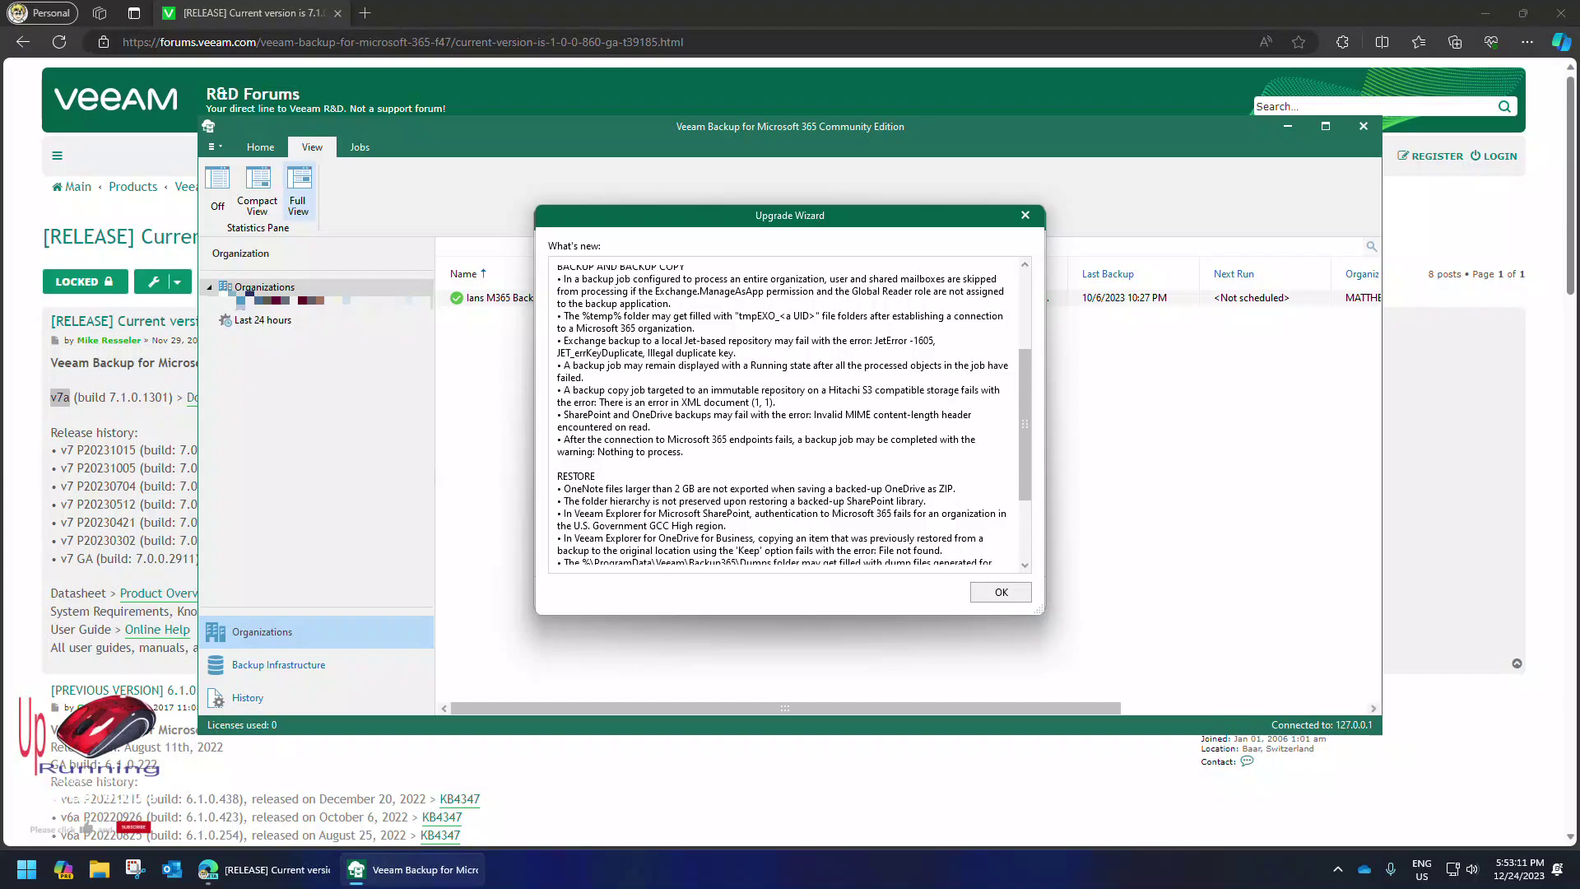
left_click_drag(1025, 403, 1027, 352)
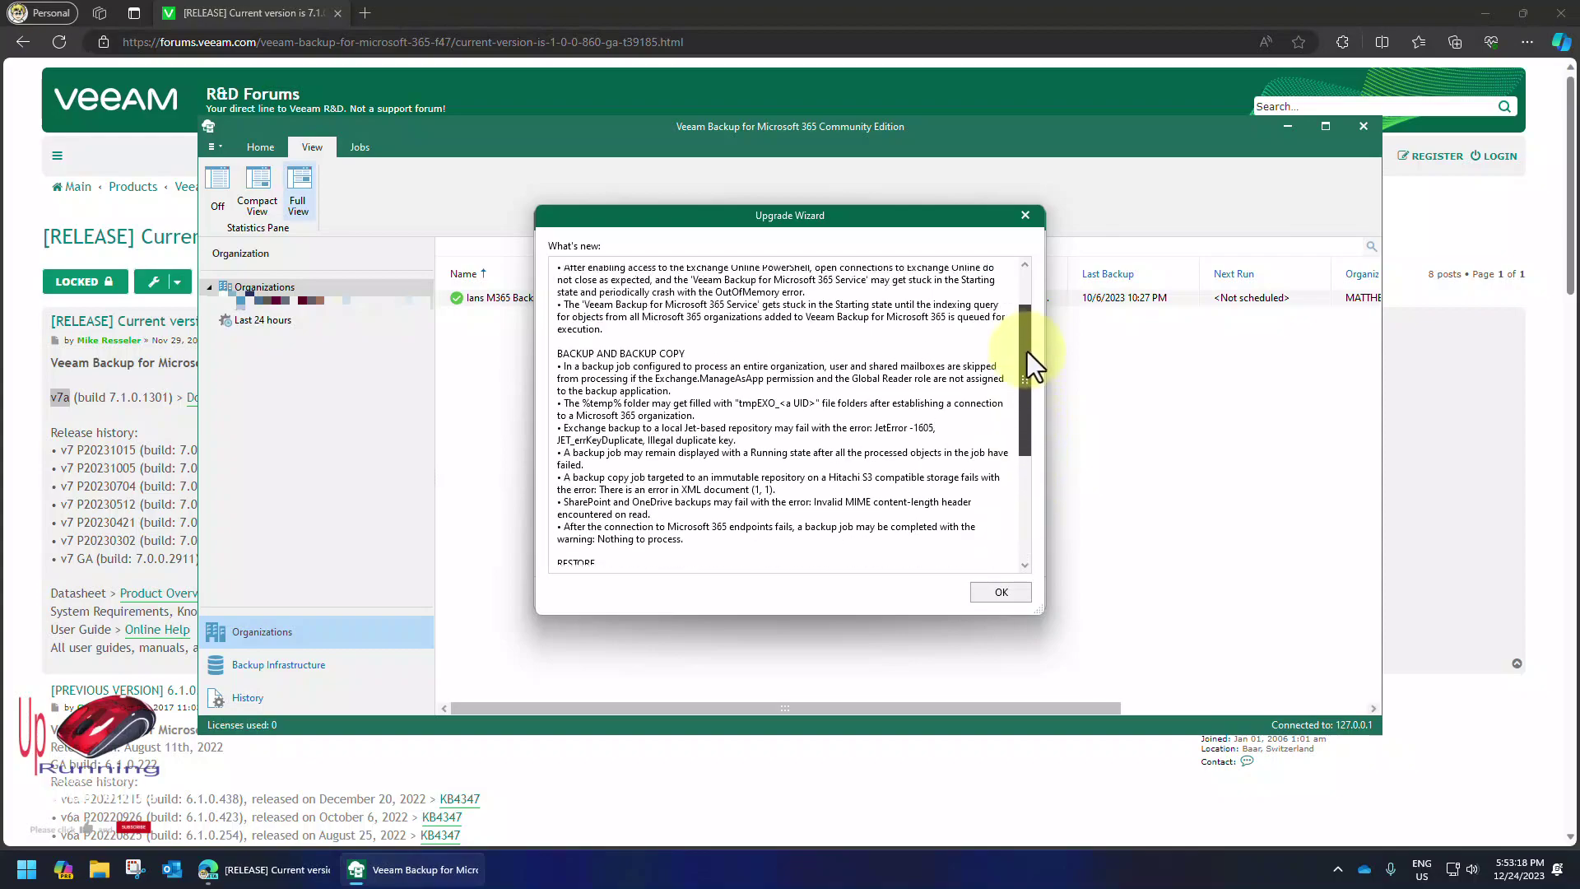
left_click(999, 592)
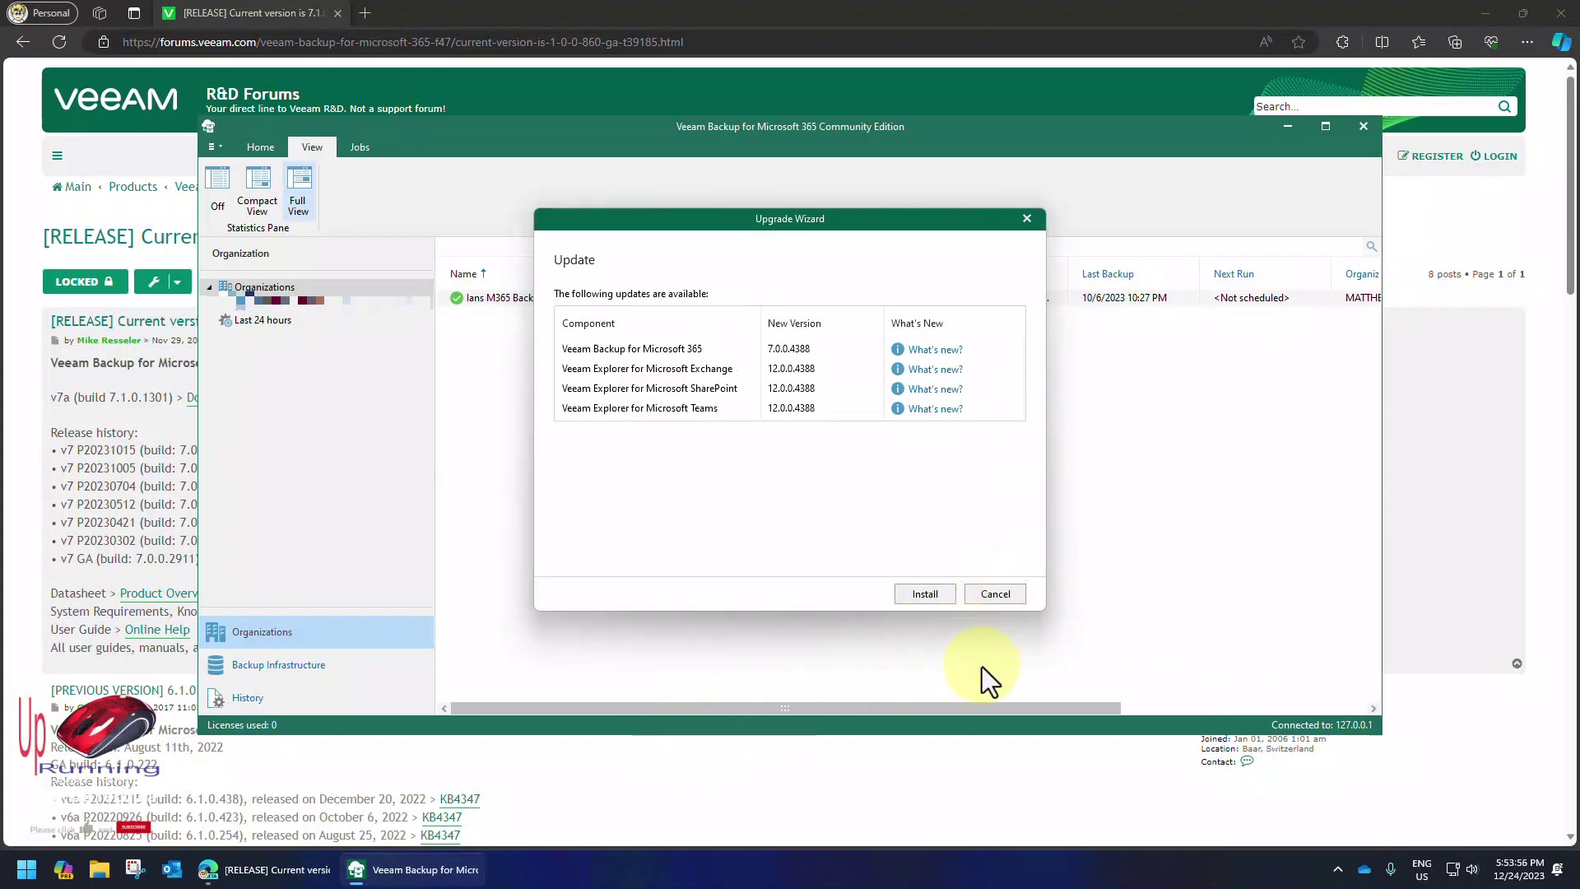
Open the version 7a Release Notes PDF from the forum post in Edge.
left_click(860, 782)
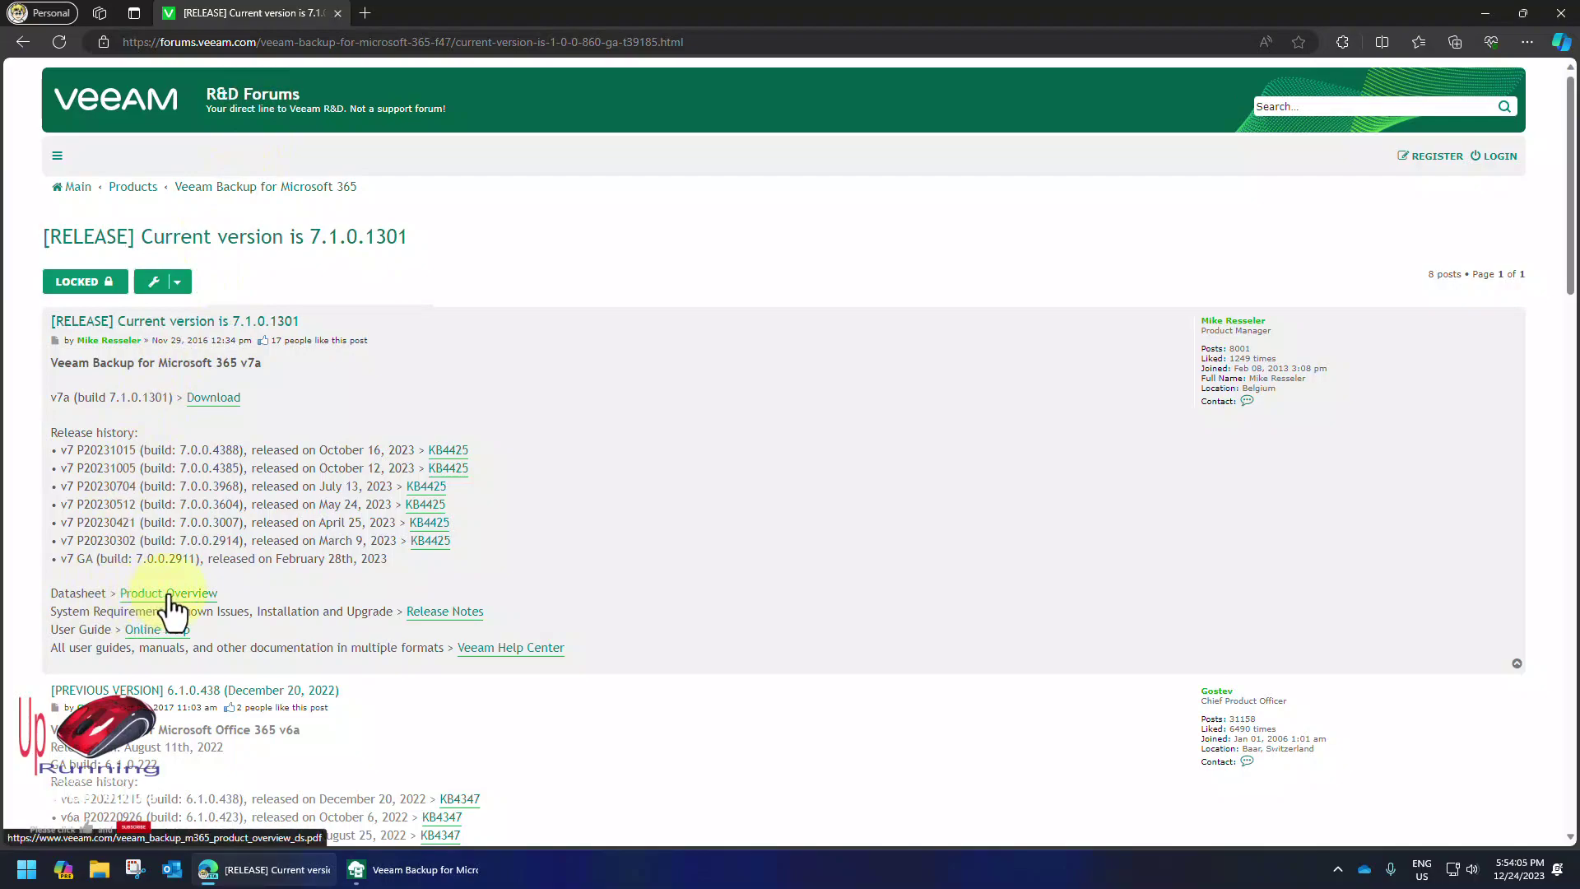
left_click(459, 613)
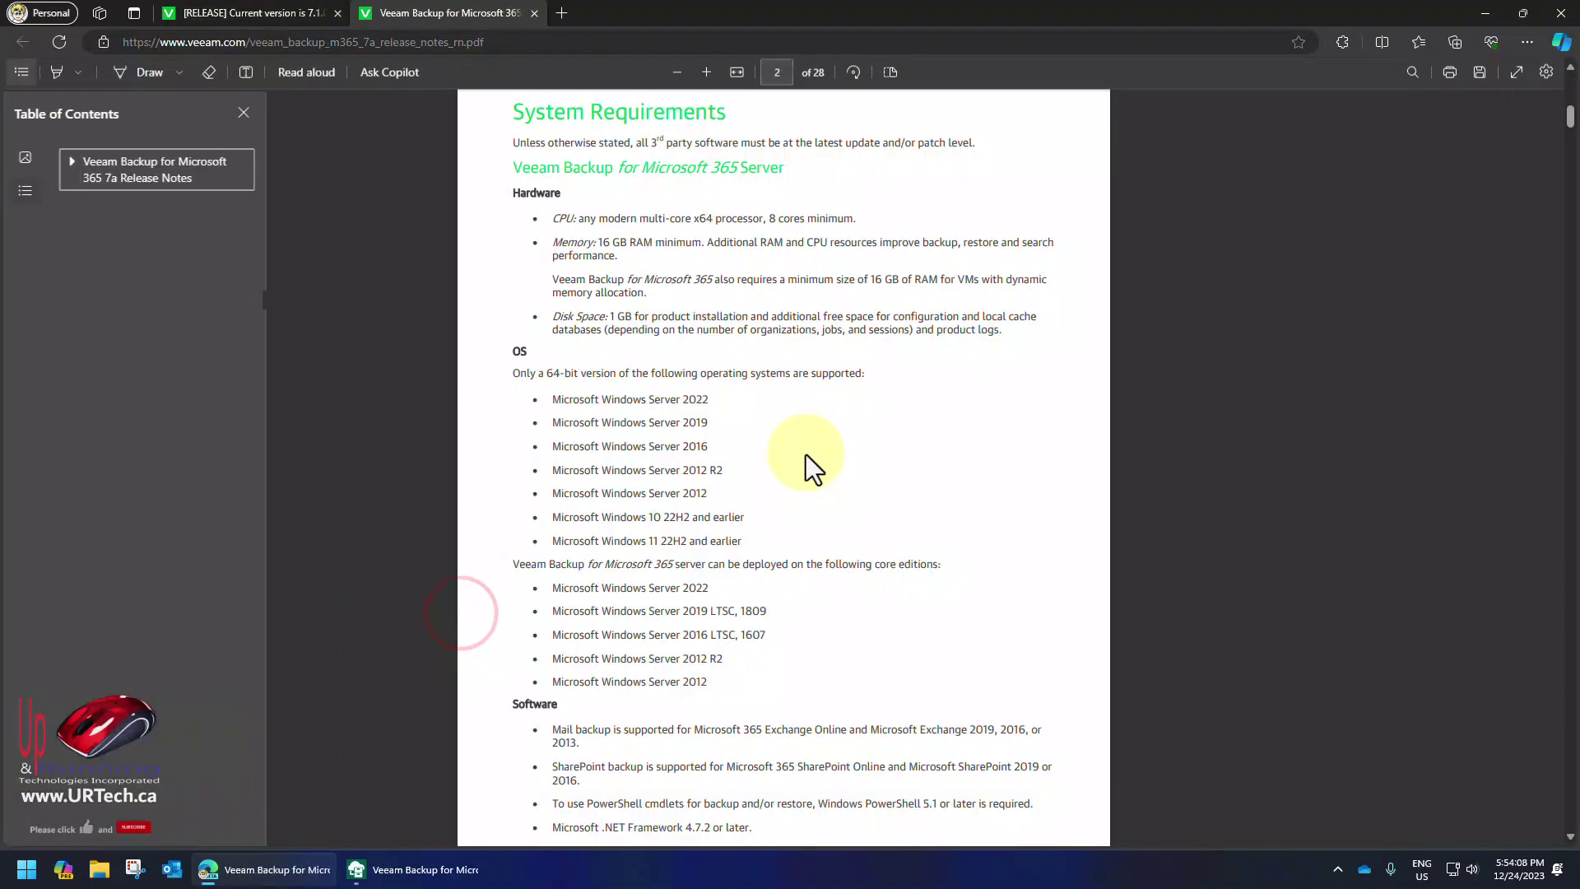
left_click_drag(1568, 122, 1570, 78)
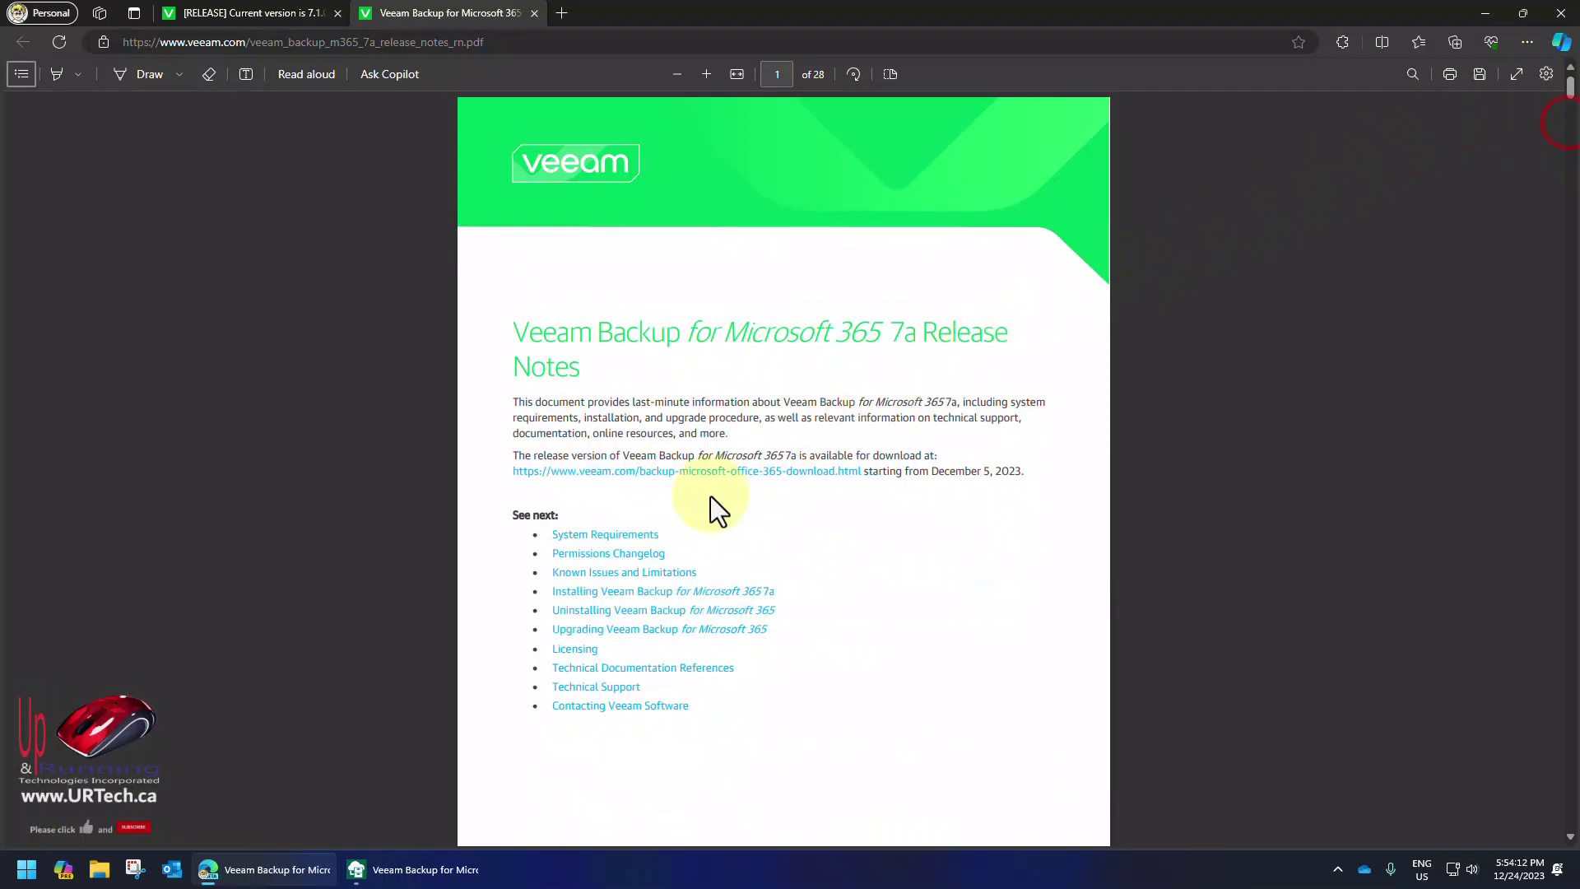
Go to the PDF's System Requirements section and highlight Windows 10 22H2.
left_click(592, 535)
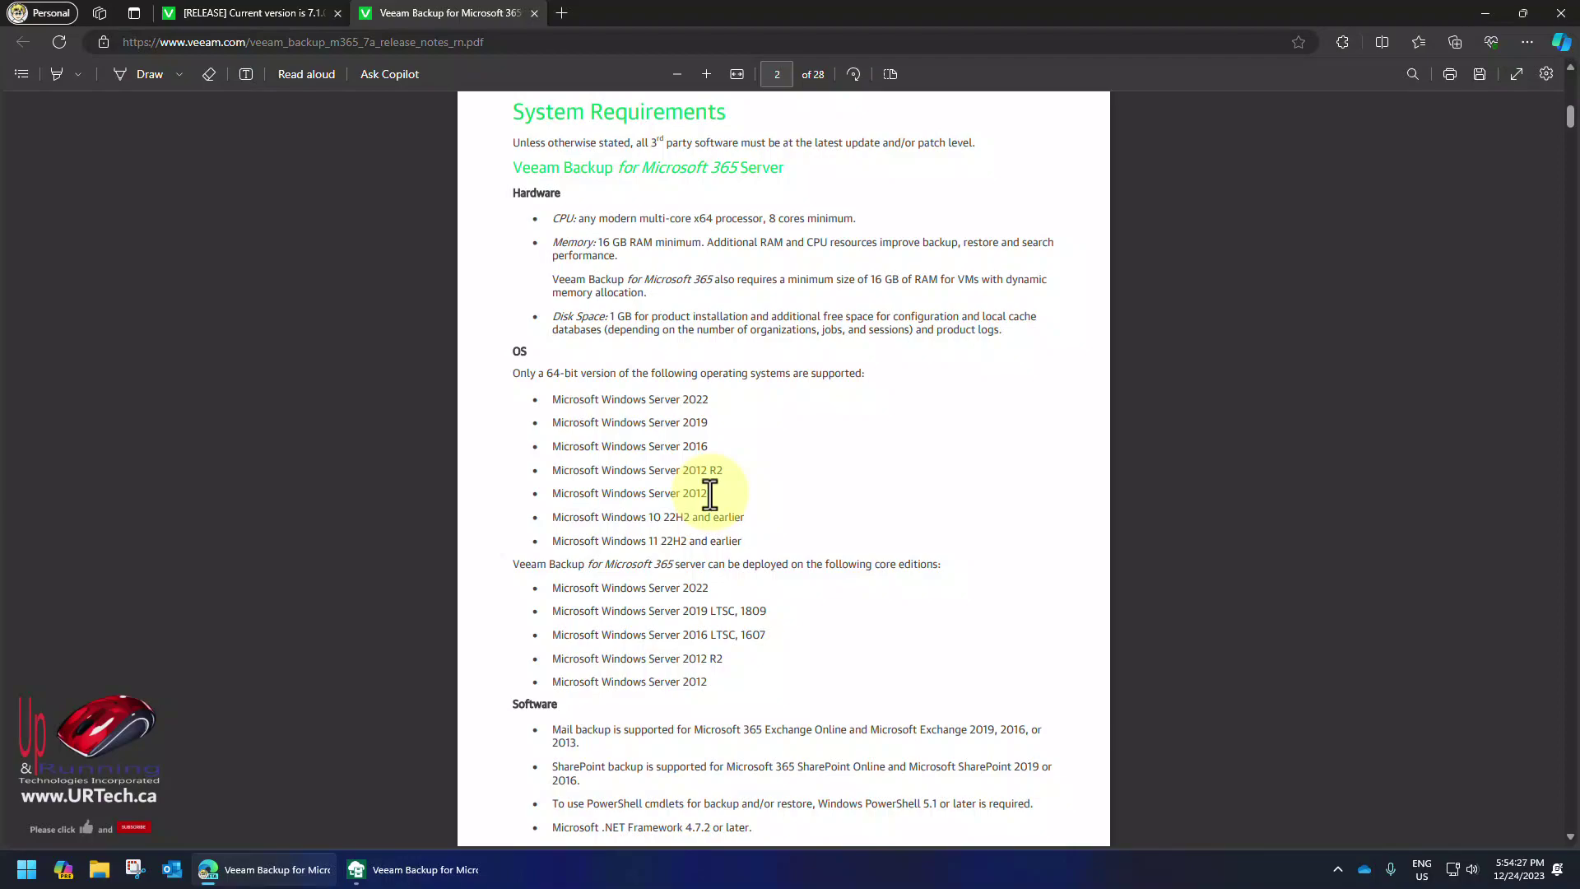
left_click_drag(688, 518, 609, 518)
left_click_drag(663, 518, 690, 518)
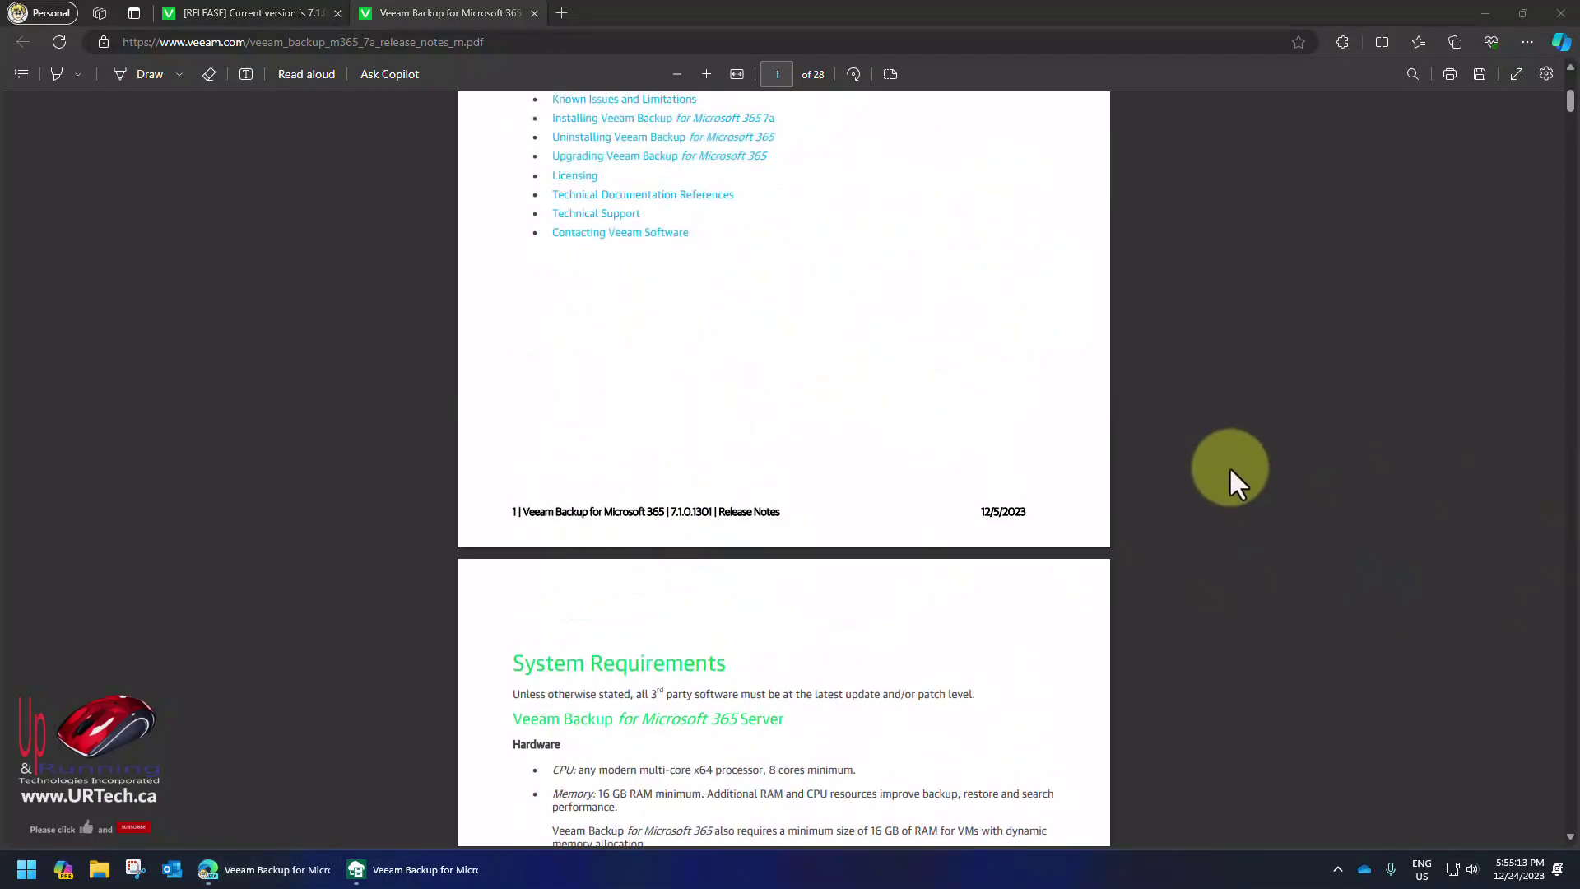
scroll(1234, 467, "up", 5)
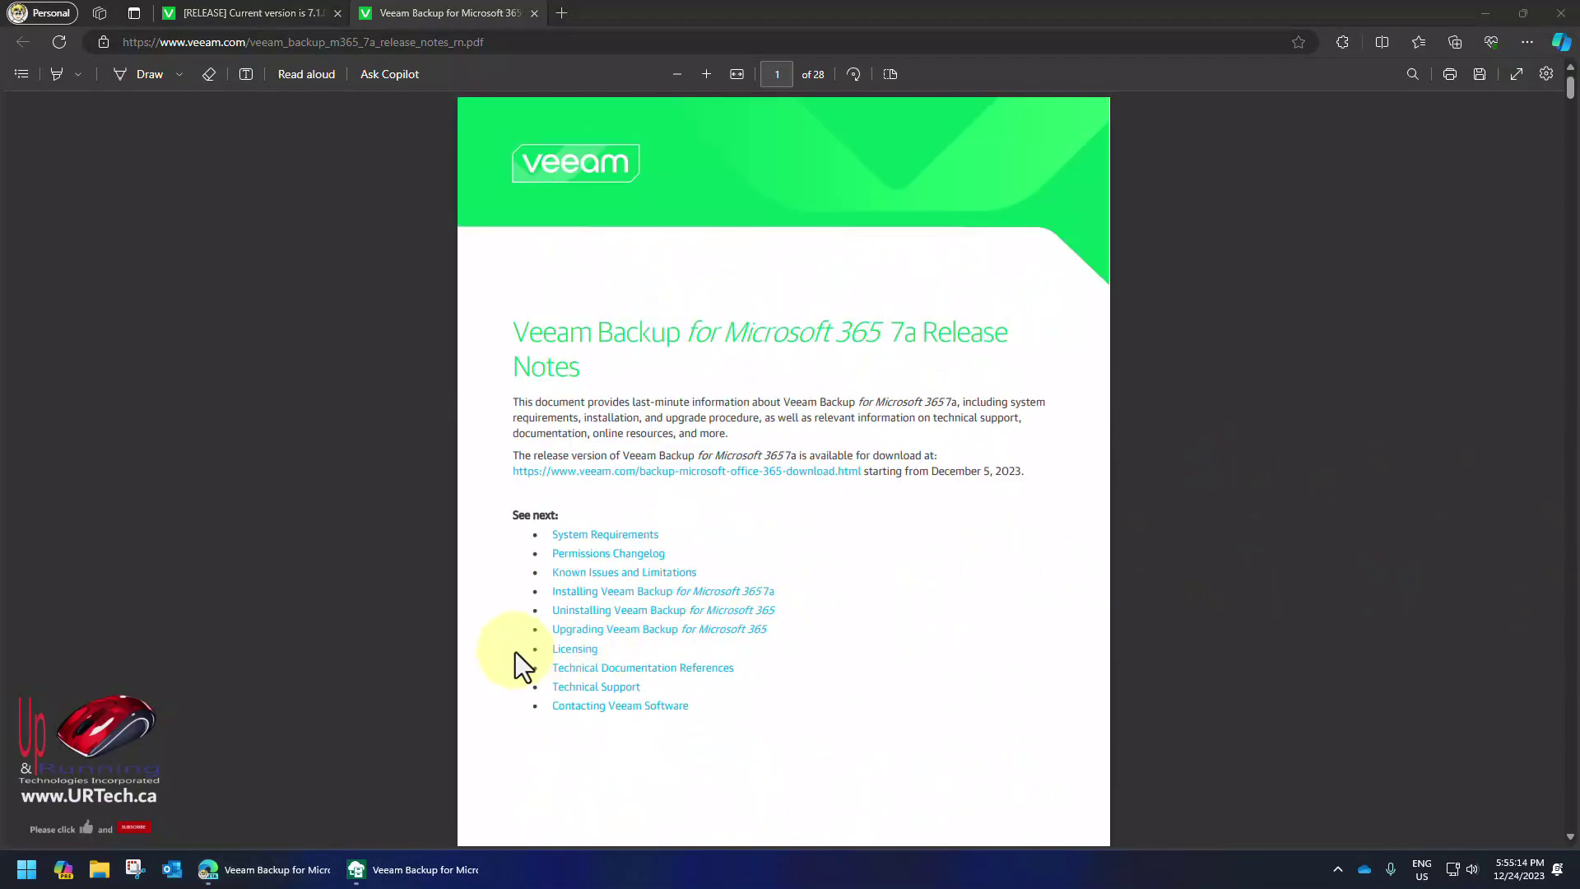
Jump to the Upgrading Veeam Backup section and highlight the beta note and build 7.0.0.3604.
left_click(697, 629)
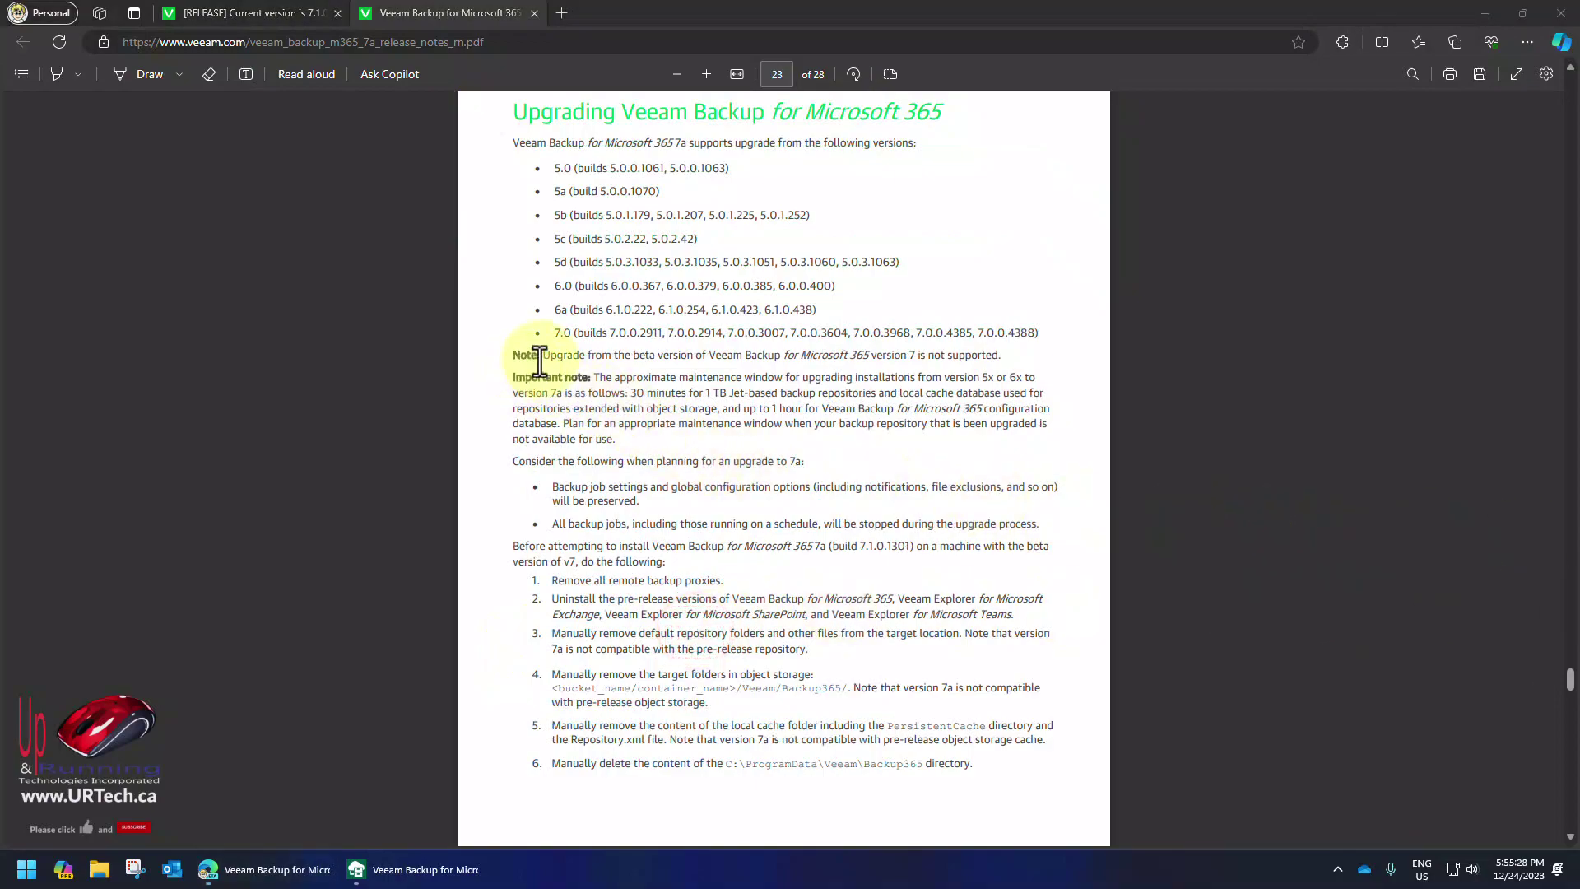
left_click_drag(543, 355, 940, 354)
left_click_drag(645, 354, 813, 357)
left_click(910, 353)
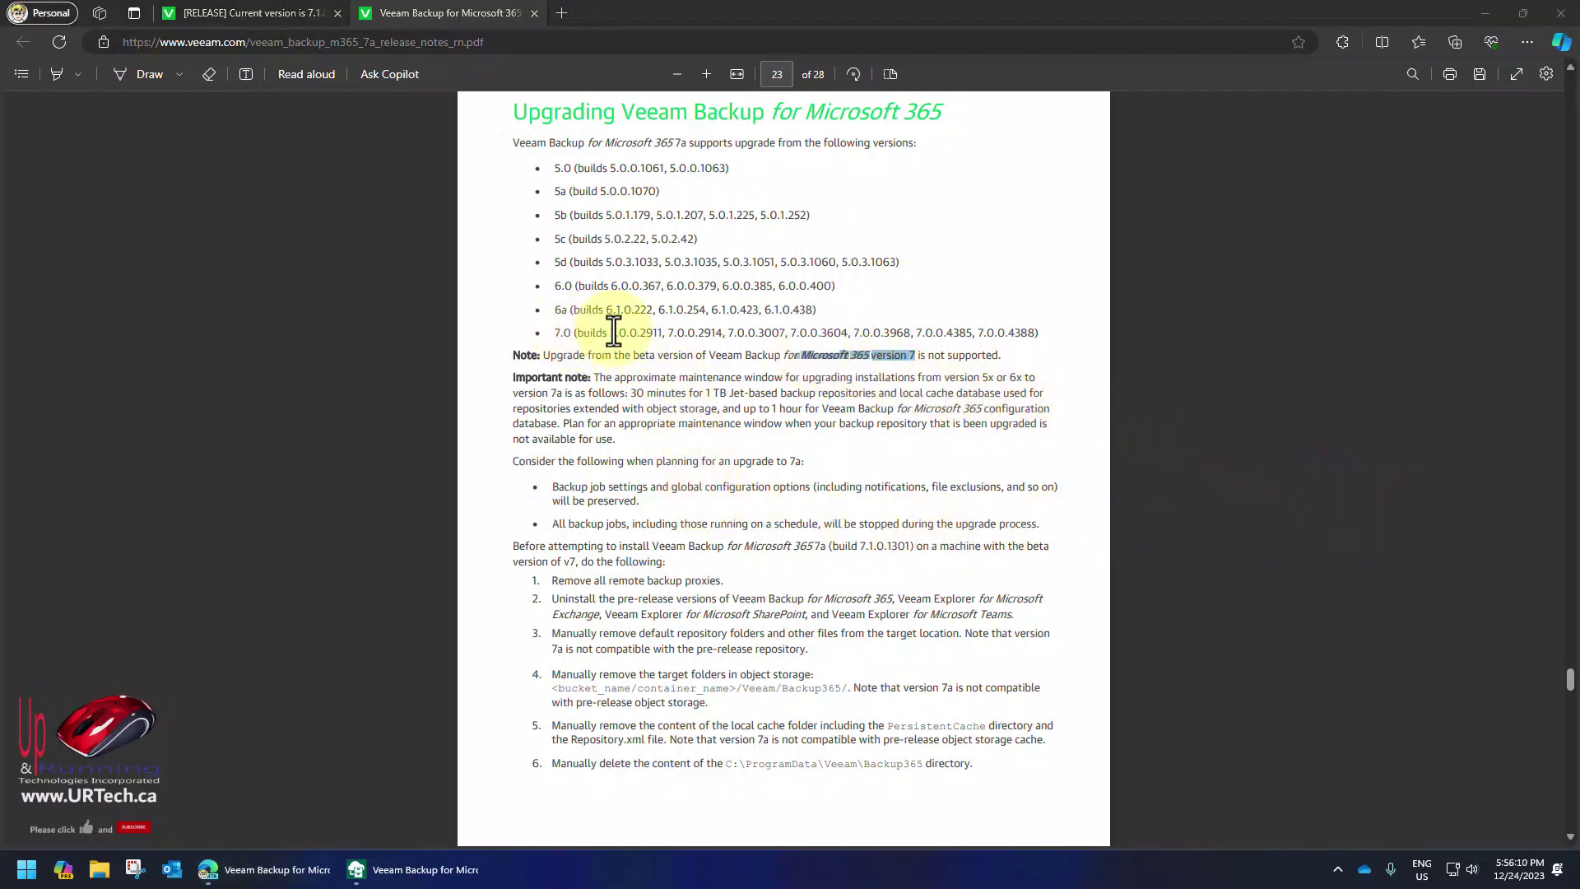
left_click_drag(847, 332, 783, 333)
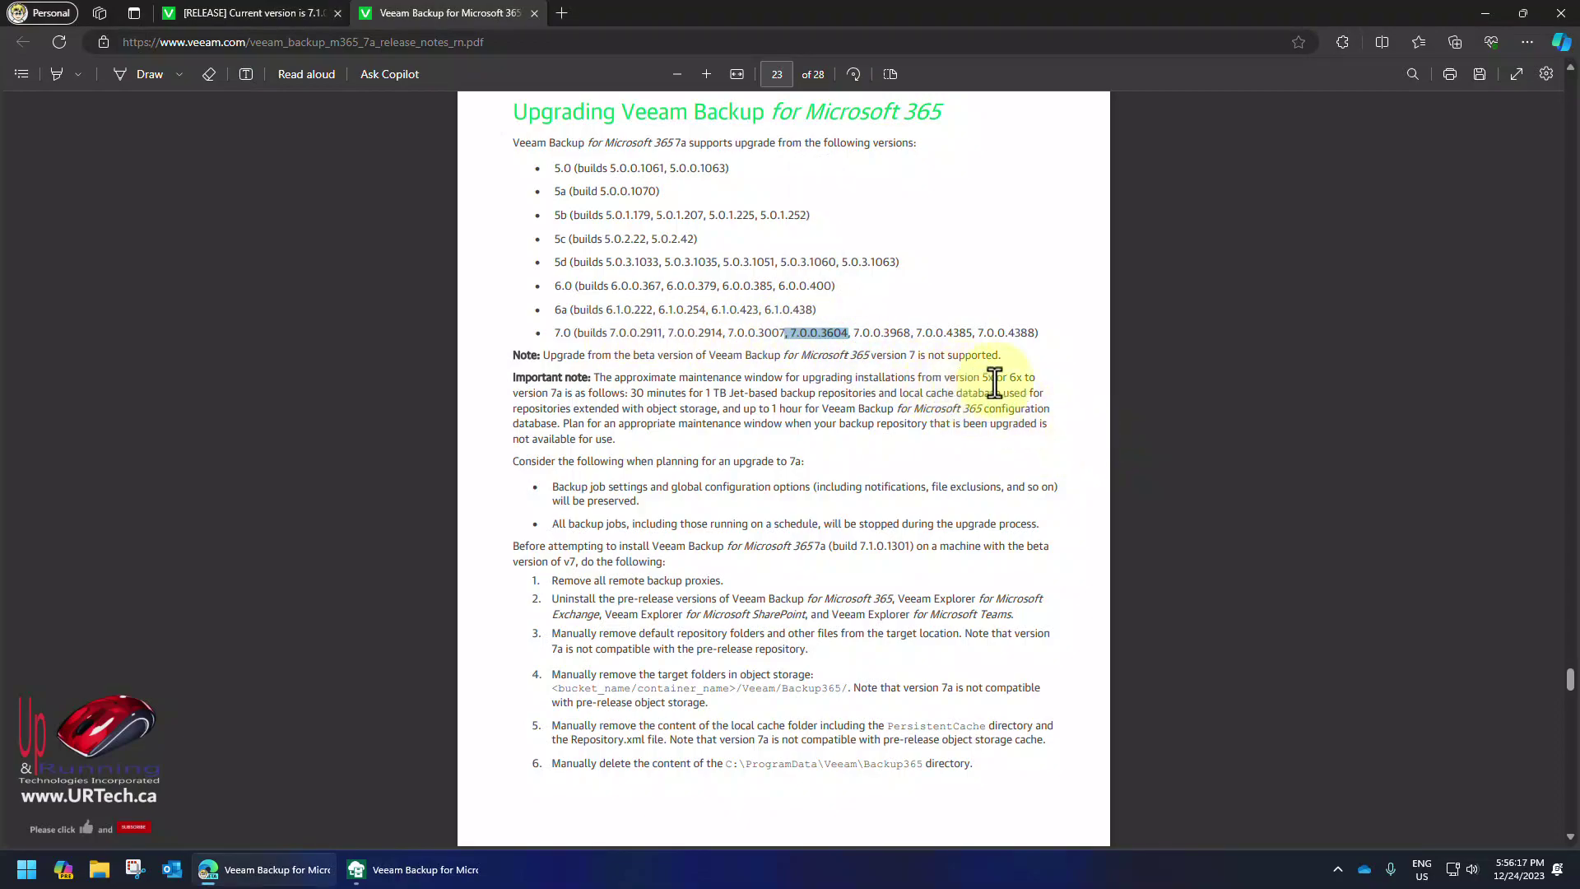
Install the available console update, confirming that jobs are stopped, and finish its setup wizard.
left_click(1485, 12)
left_click(918, 593)
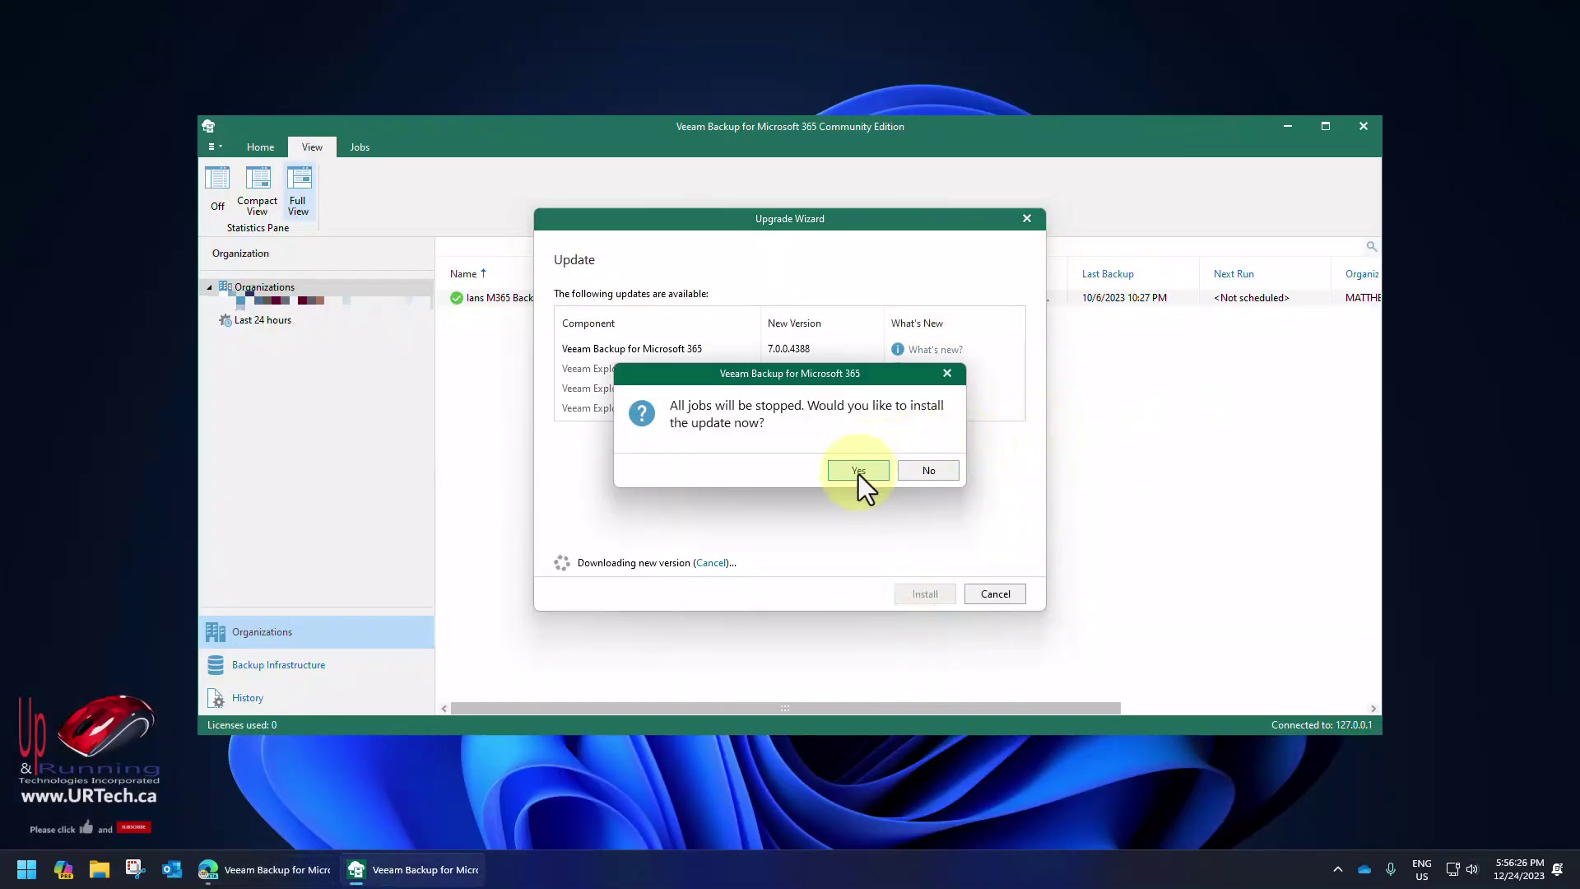
left_click(858, 471)
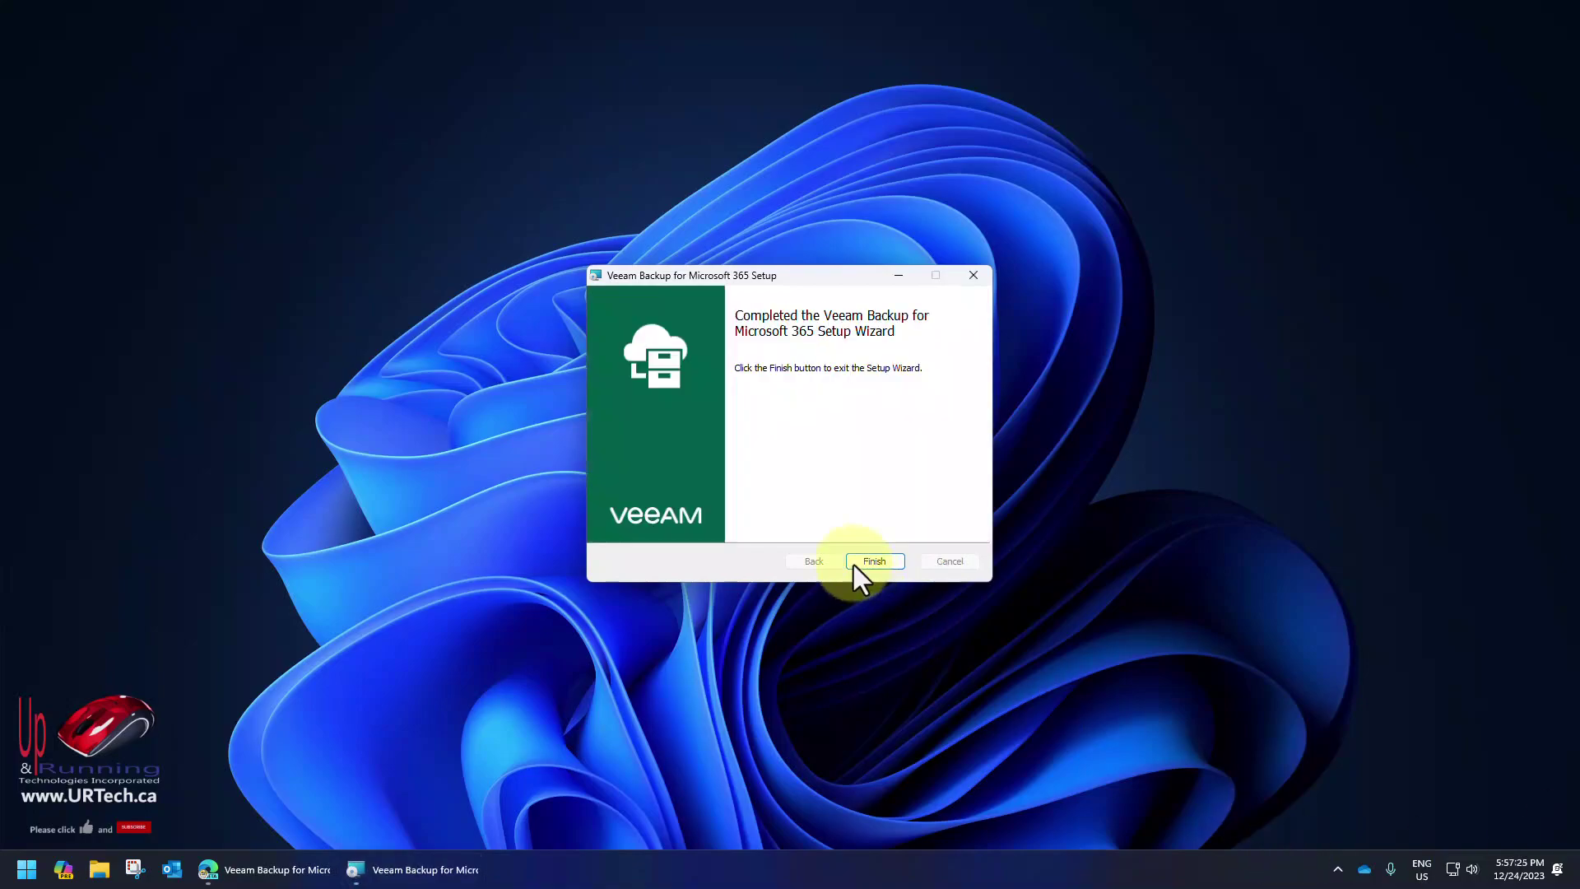
left_click(864, 562)
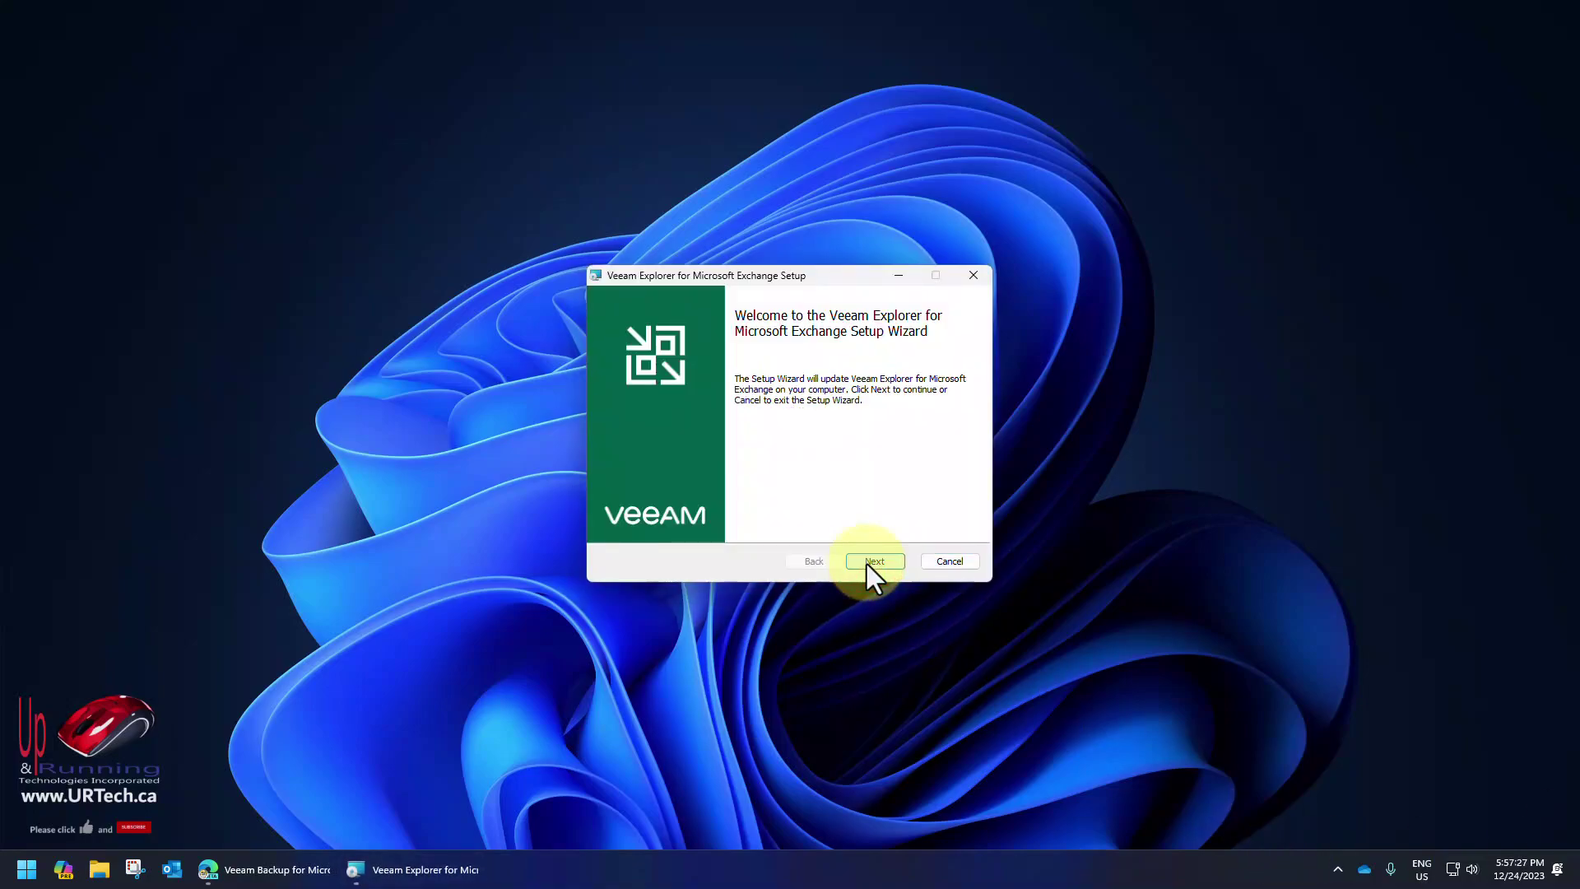
Run the Exchange, SharePoint and Teams Explorer update wizards through to installation.
left_click(866, 562)
left_click(867, 562)
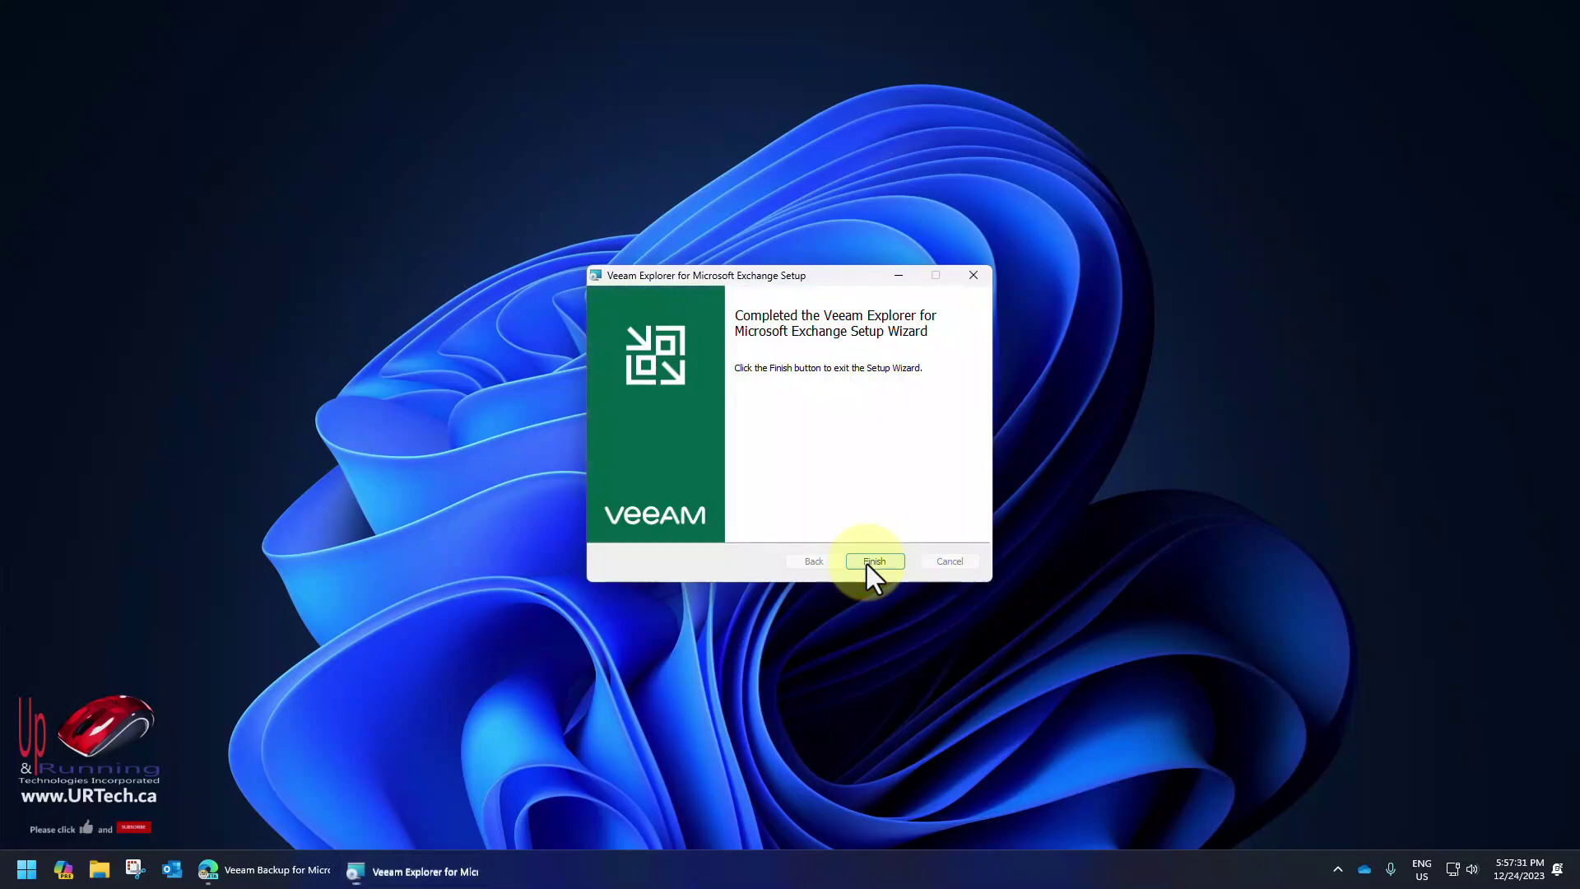
left_click(866, 564)
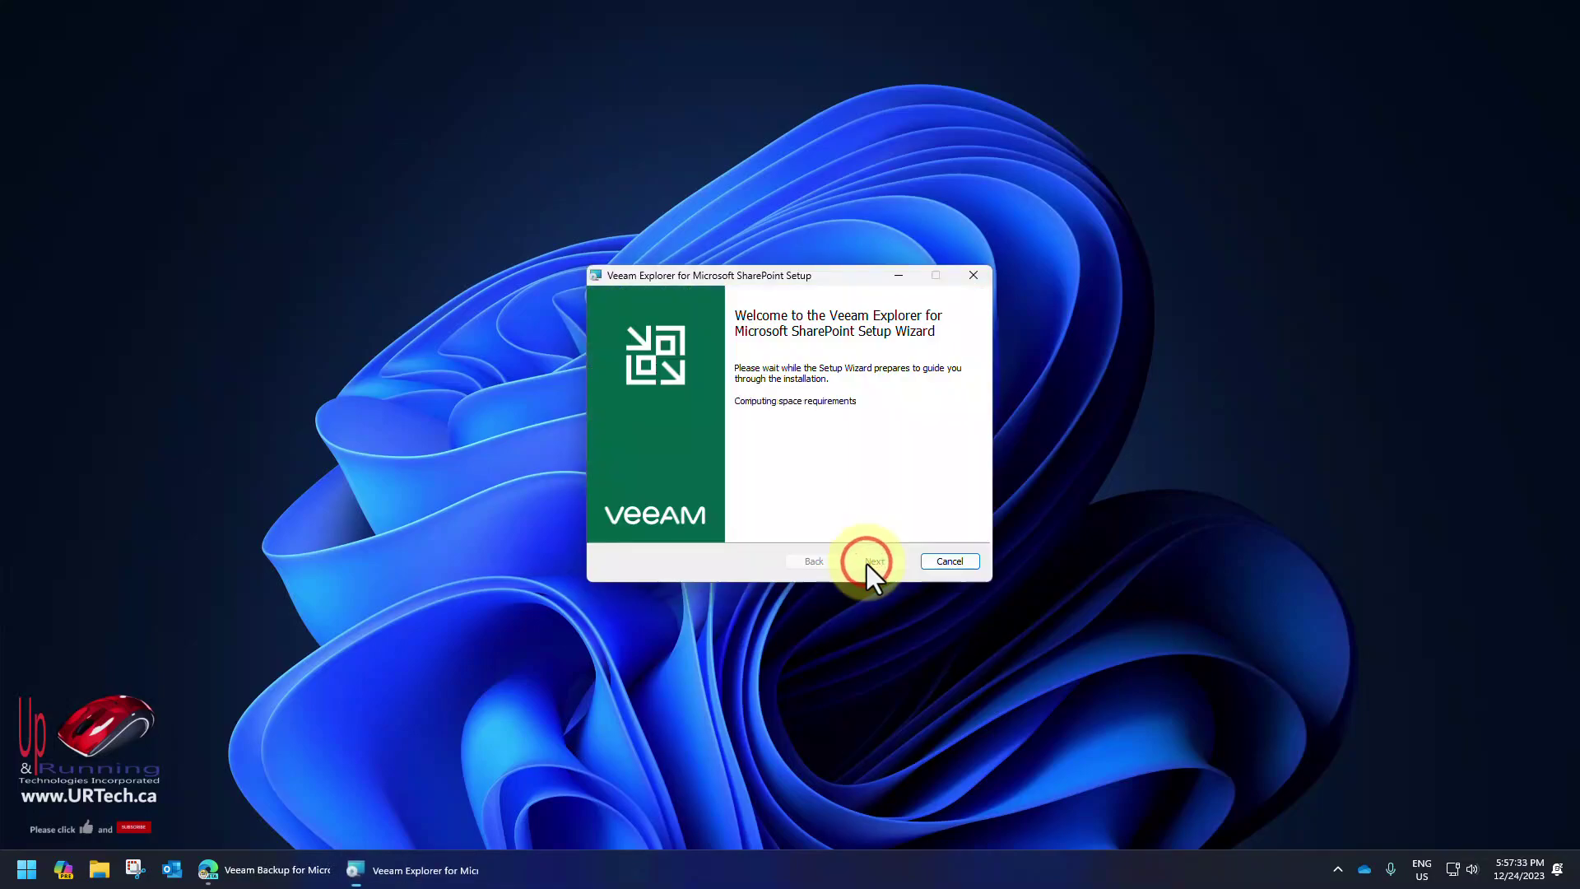
left_click(867, 564)
left_click(865, 561)
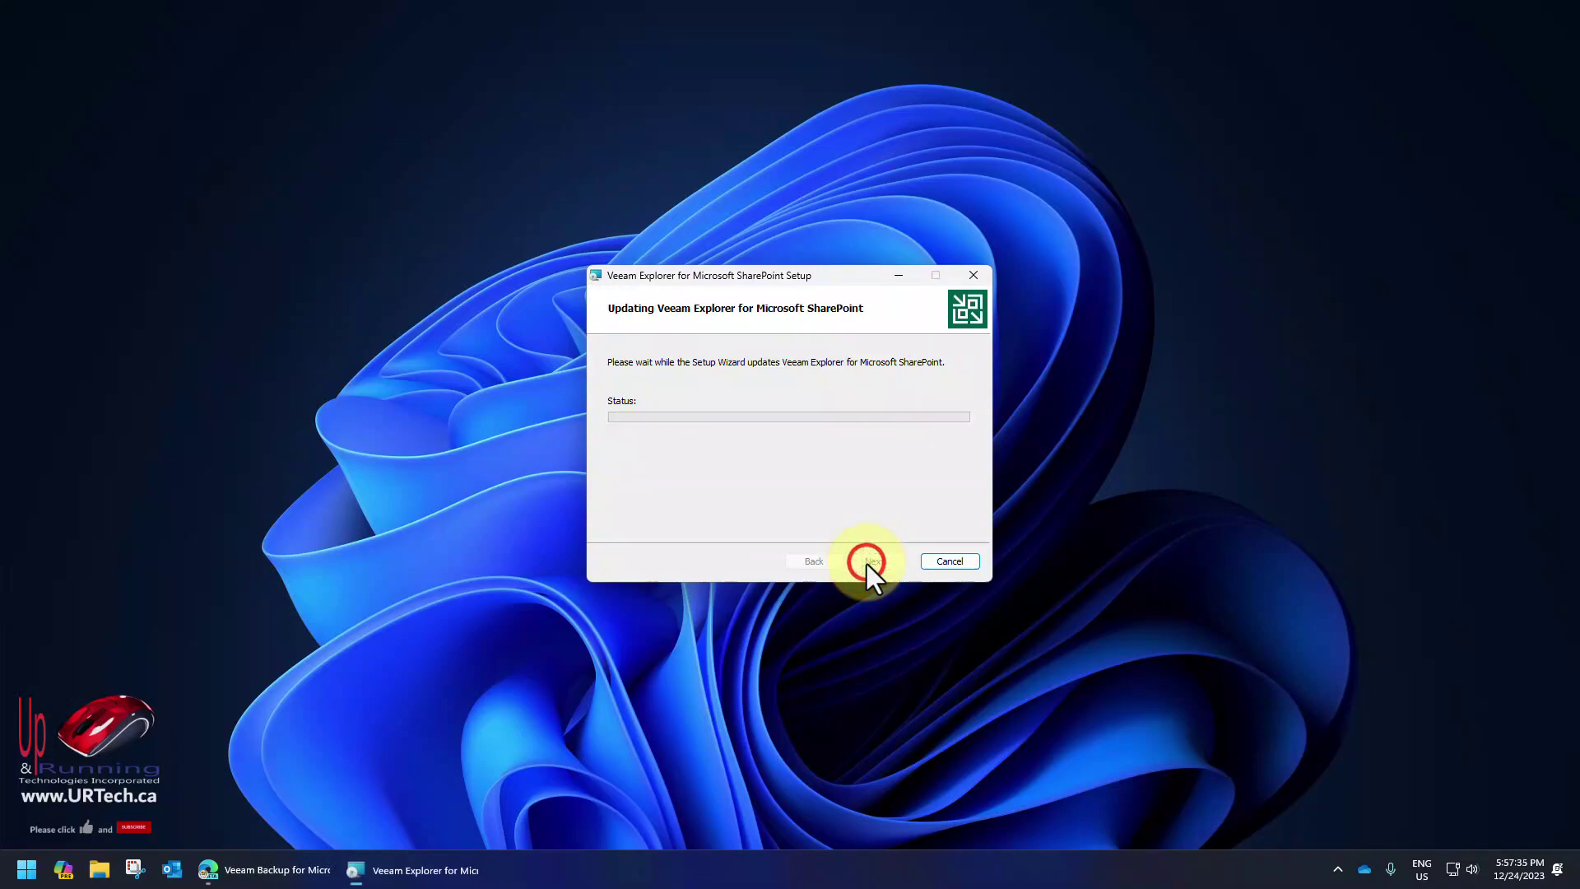
left_click(875, 561)
left_click(875, 561)
left_click(875, 561)
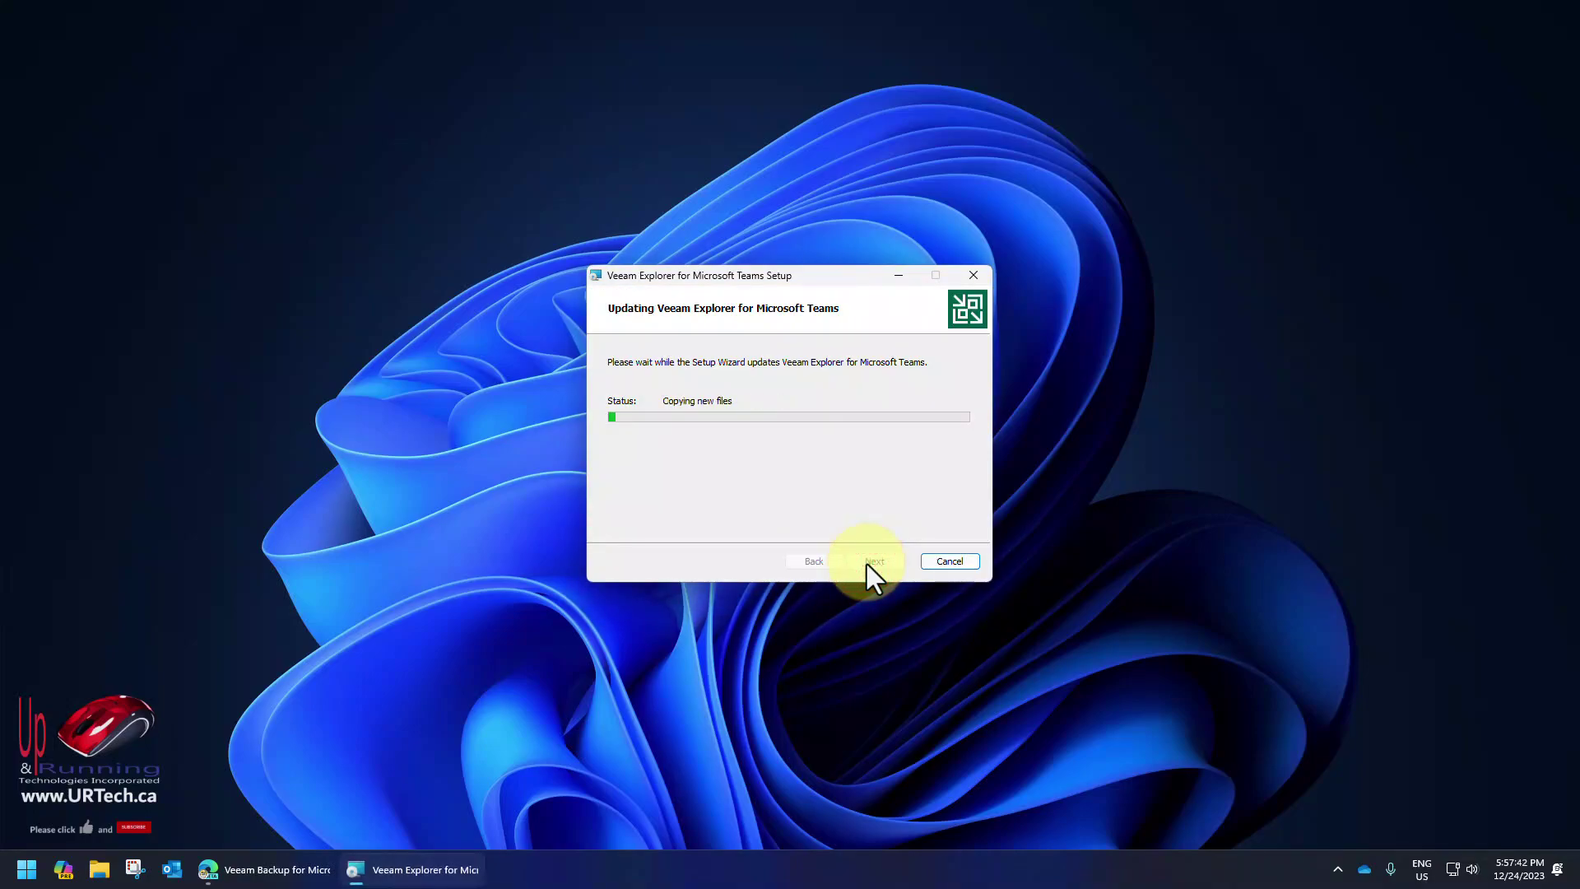
Close the Teams update wizard, then relaunch the Veeam console and connect to the local server.
left_click(872, 561)
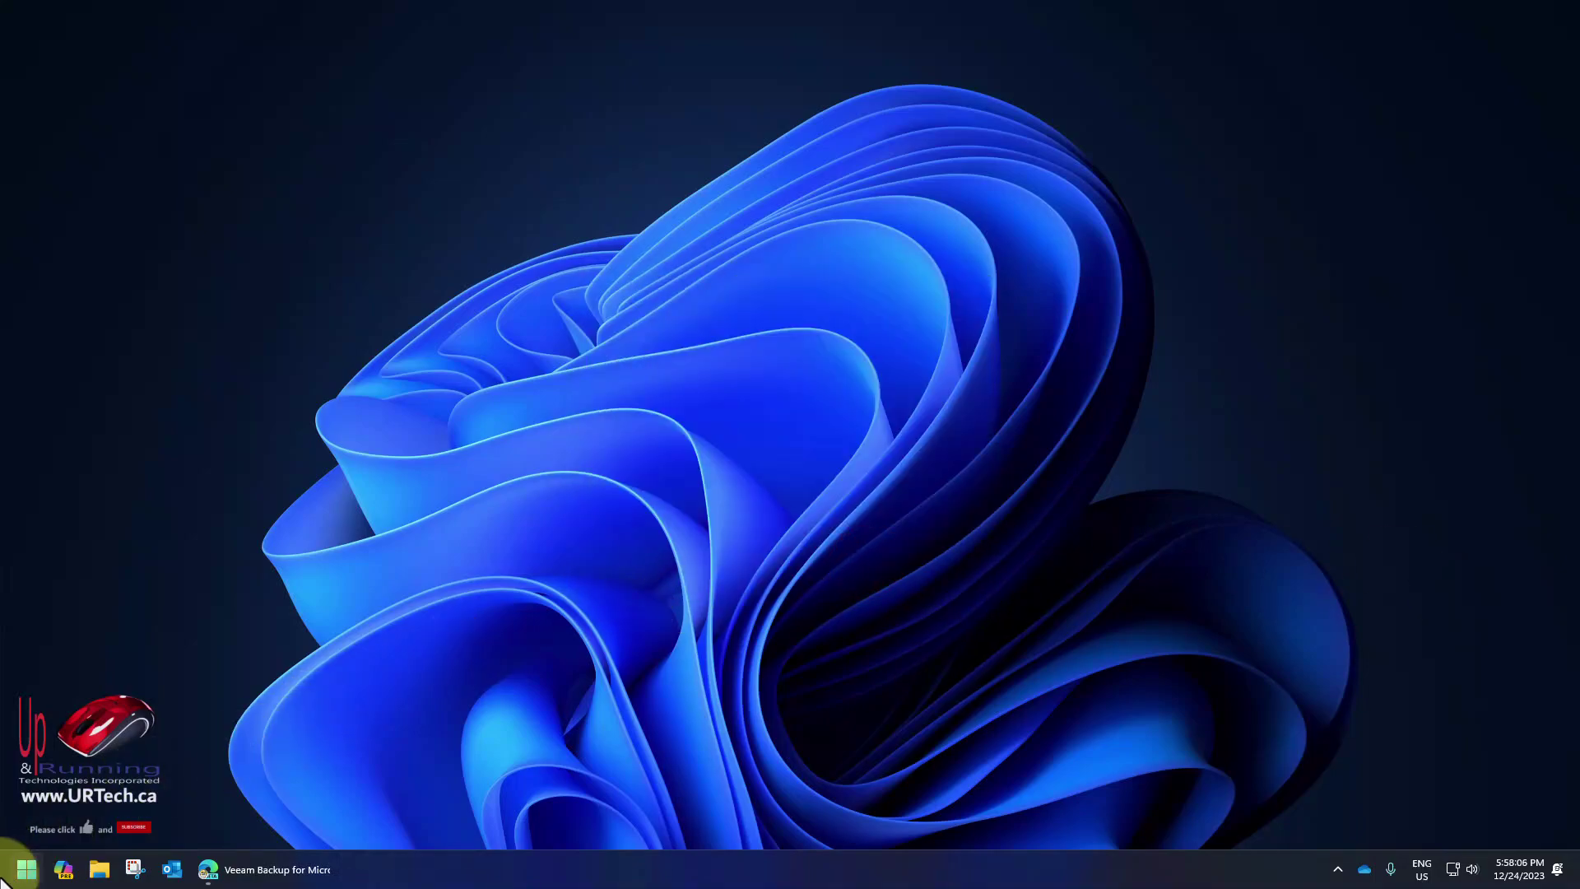
left_click(16, 879)
type("ve")
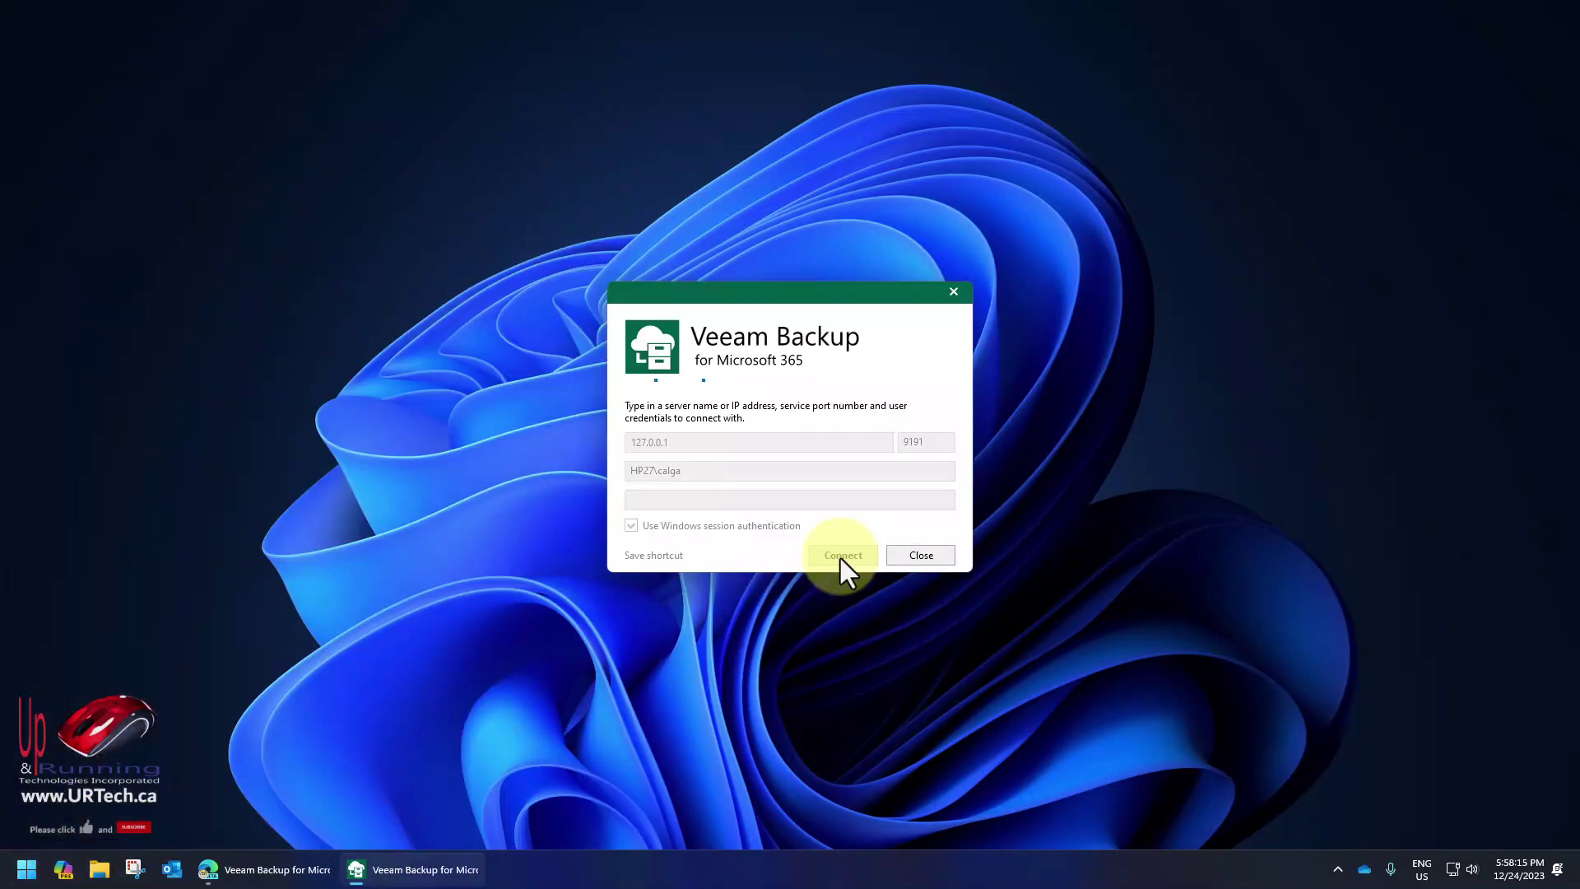
left_click(839, 556)
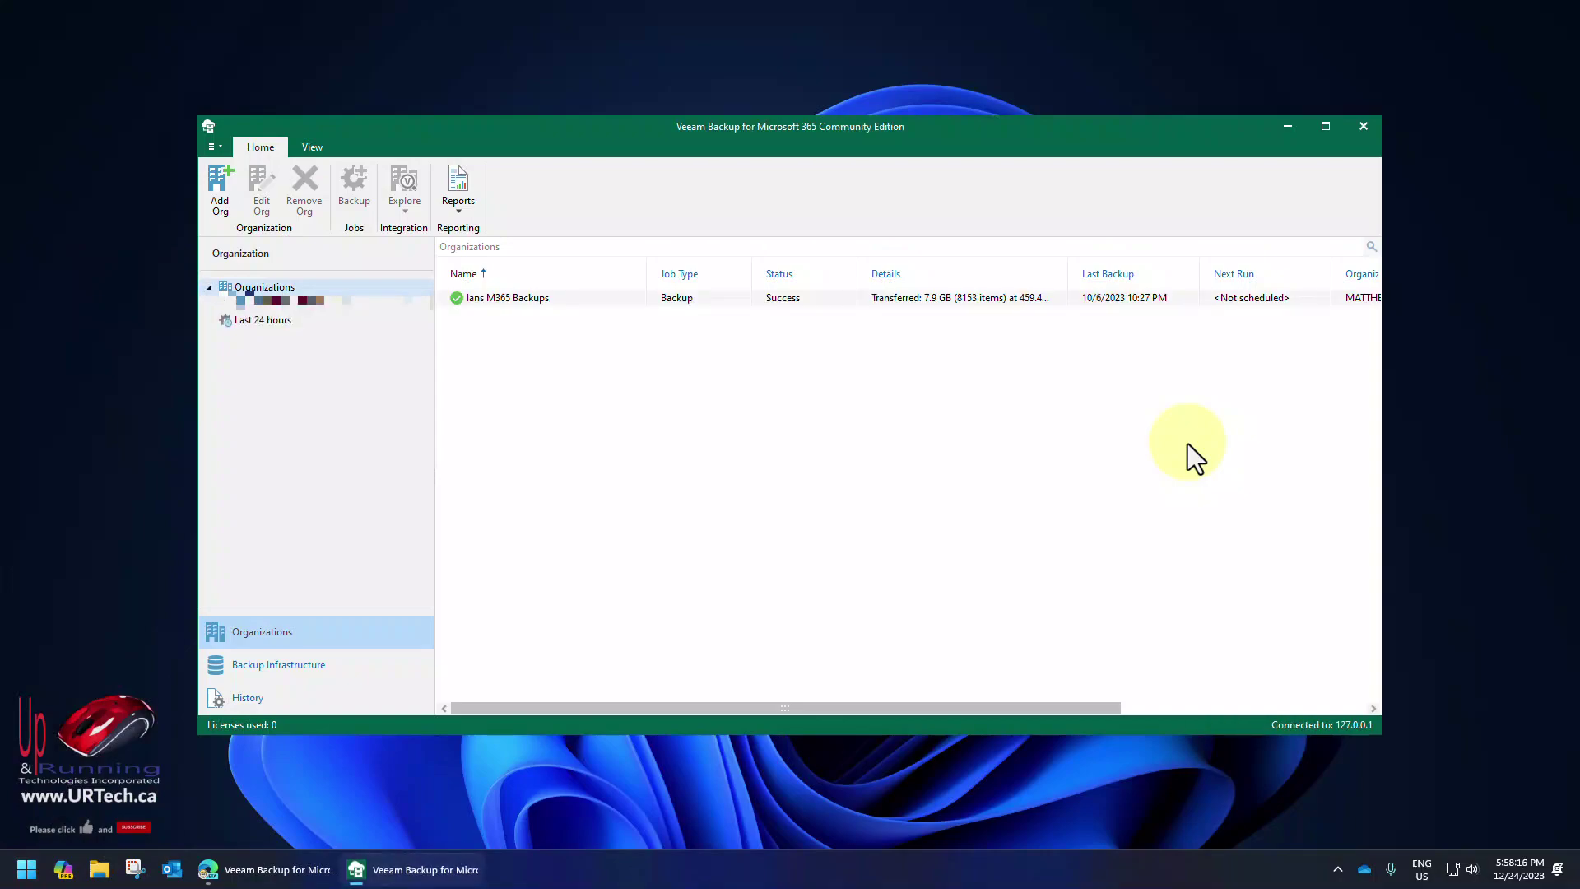
Run the Upgrade wizard's update check from the main menu.
left_click(216, 147)
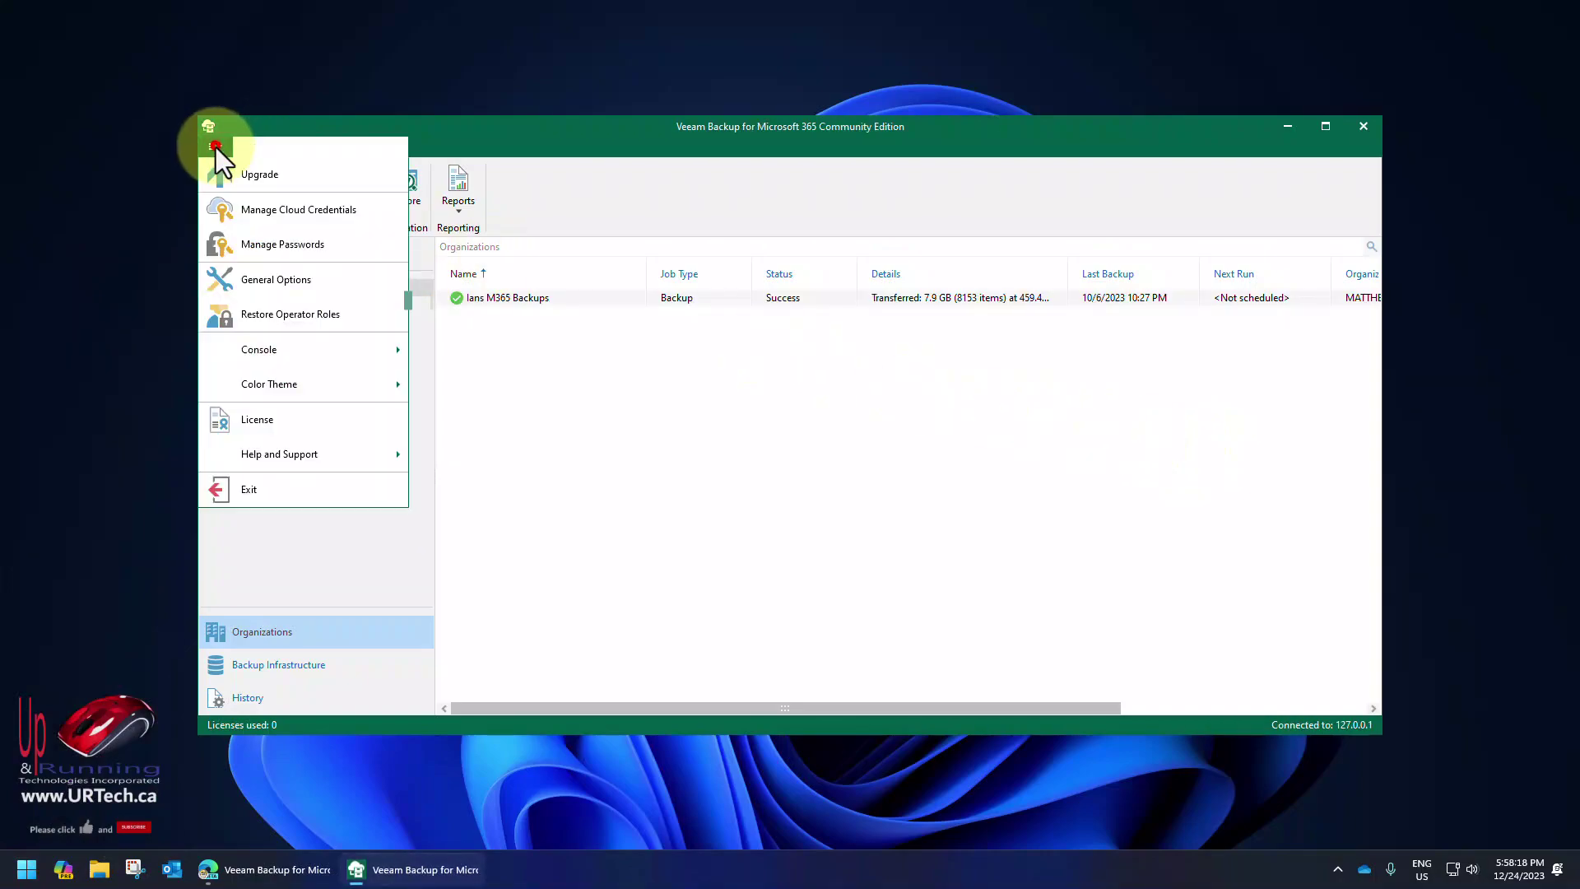
left_click(251, 174)
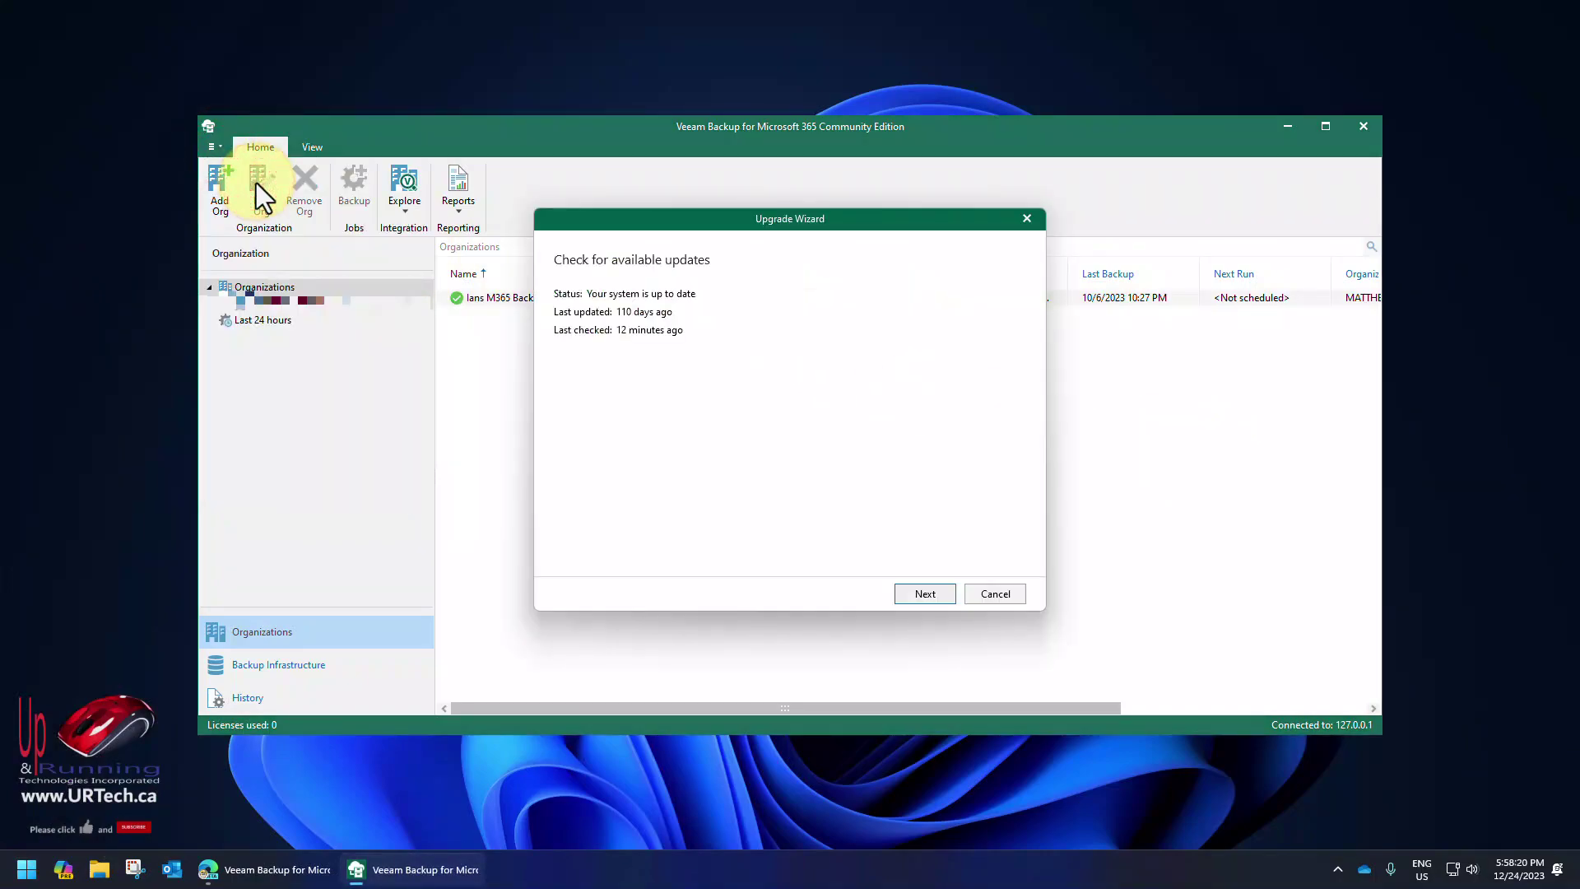
left_click(931, 594)
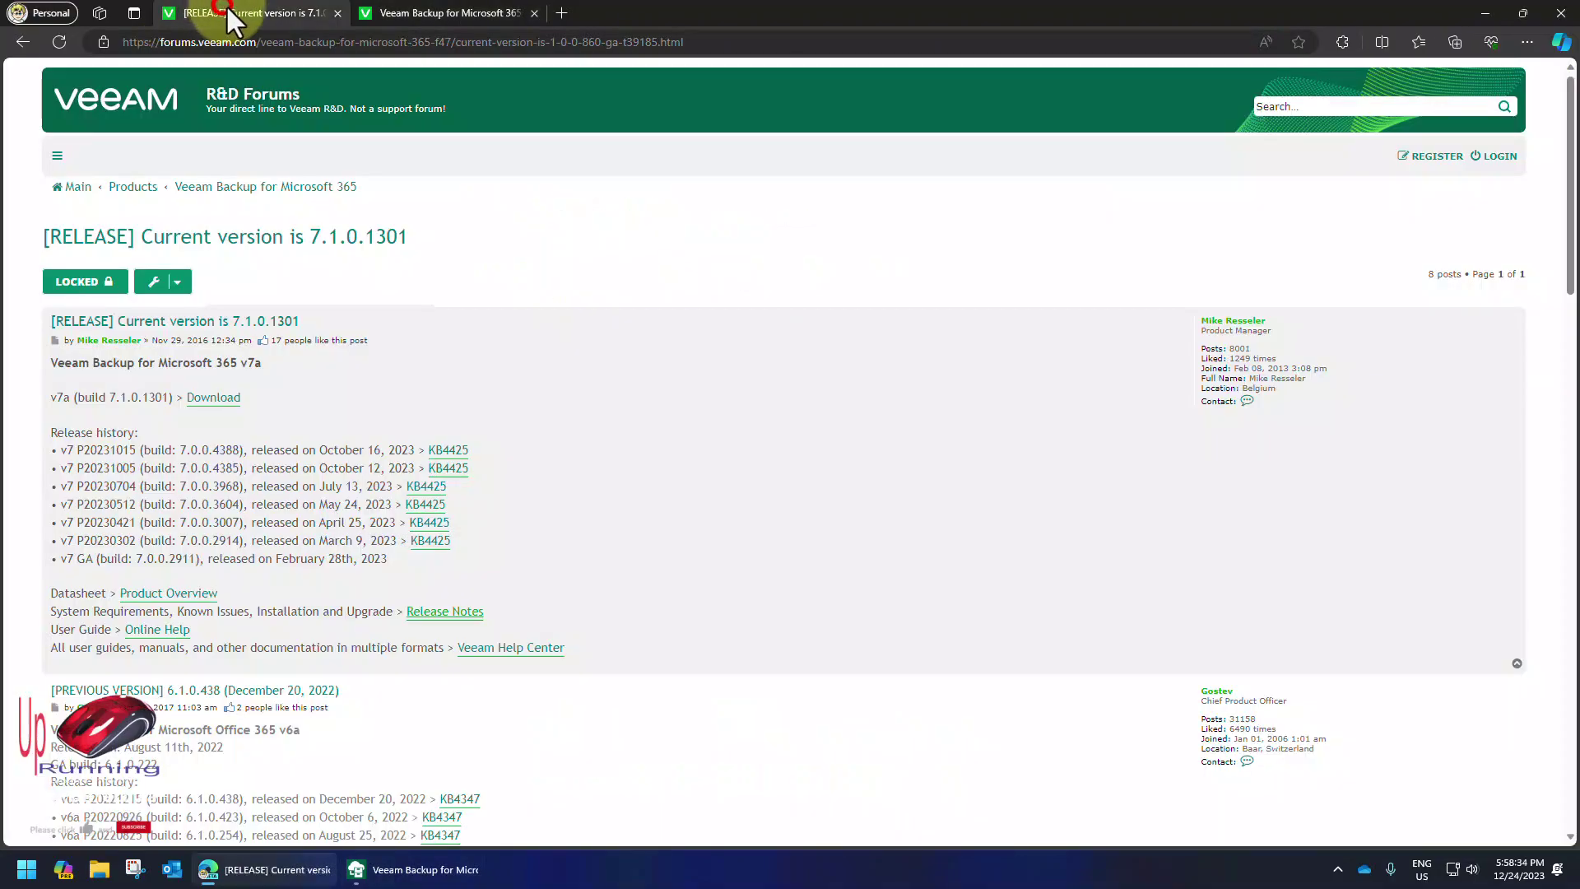
Select the latter part of the forum page's web address, then deselect it.
left_click(374, 42)
left_click(376, 43)
left_click(533, 43)
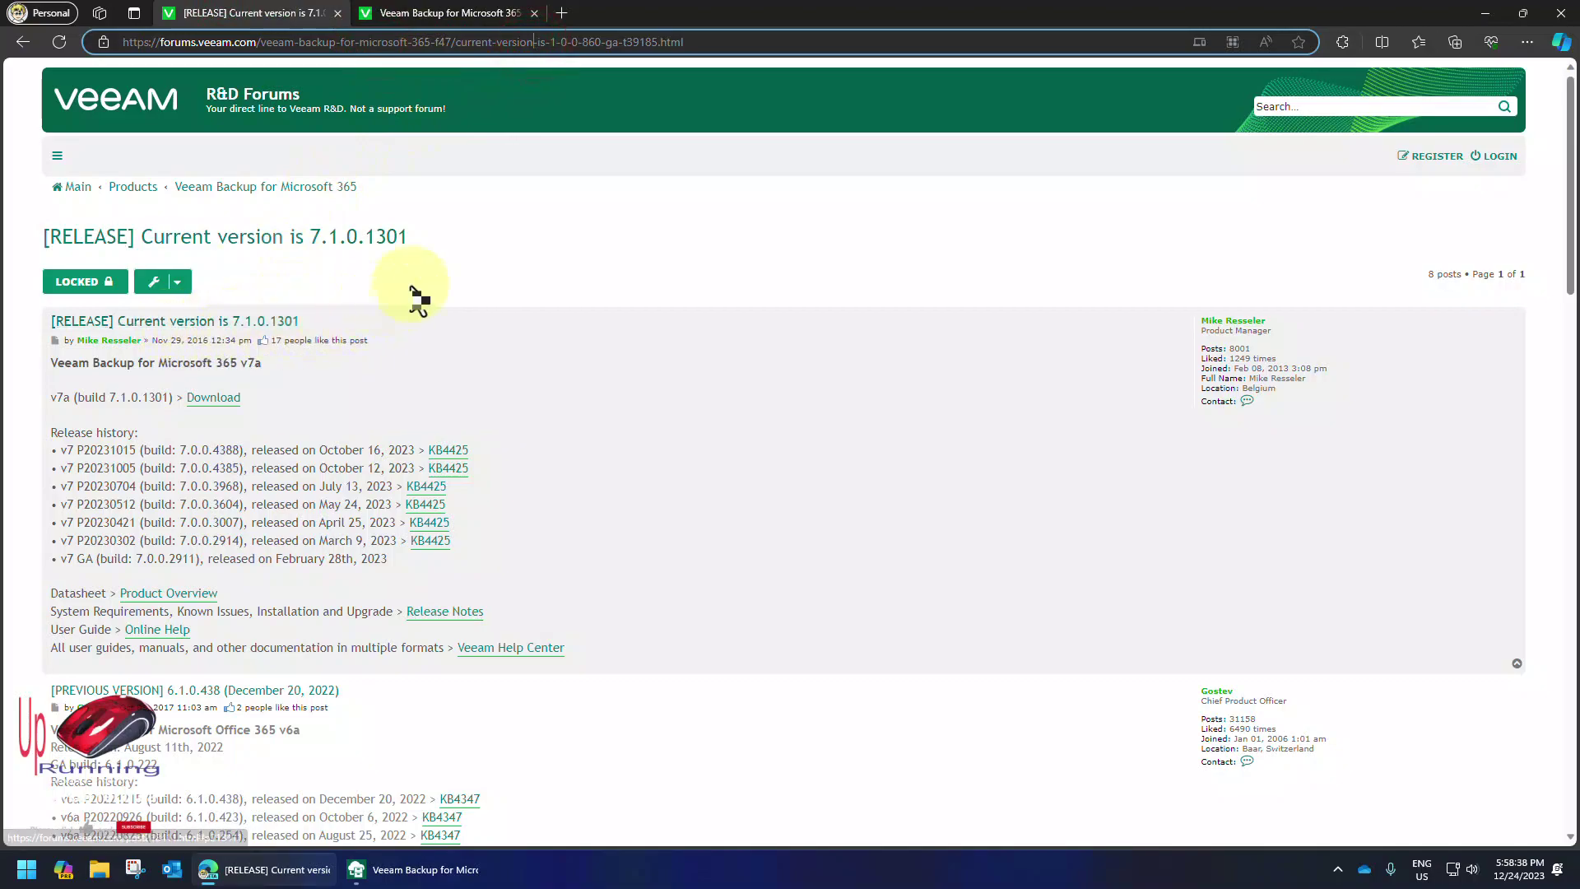
left_click(500, 43)
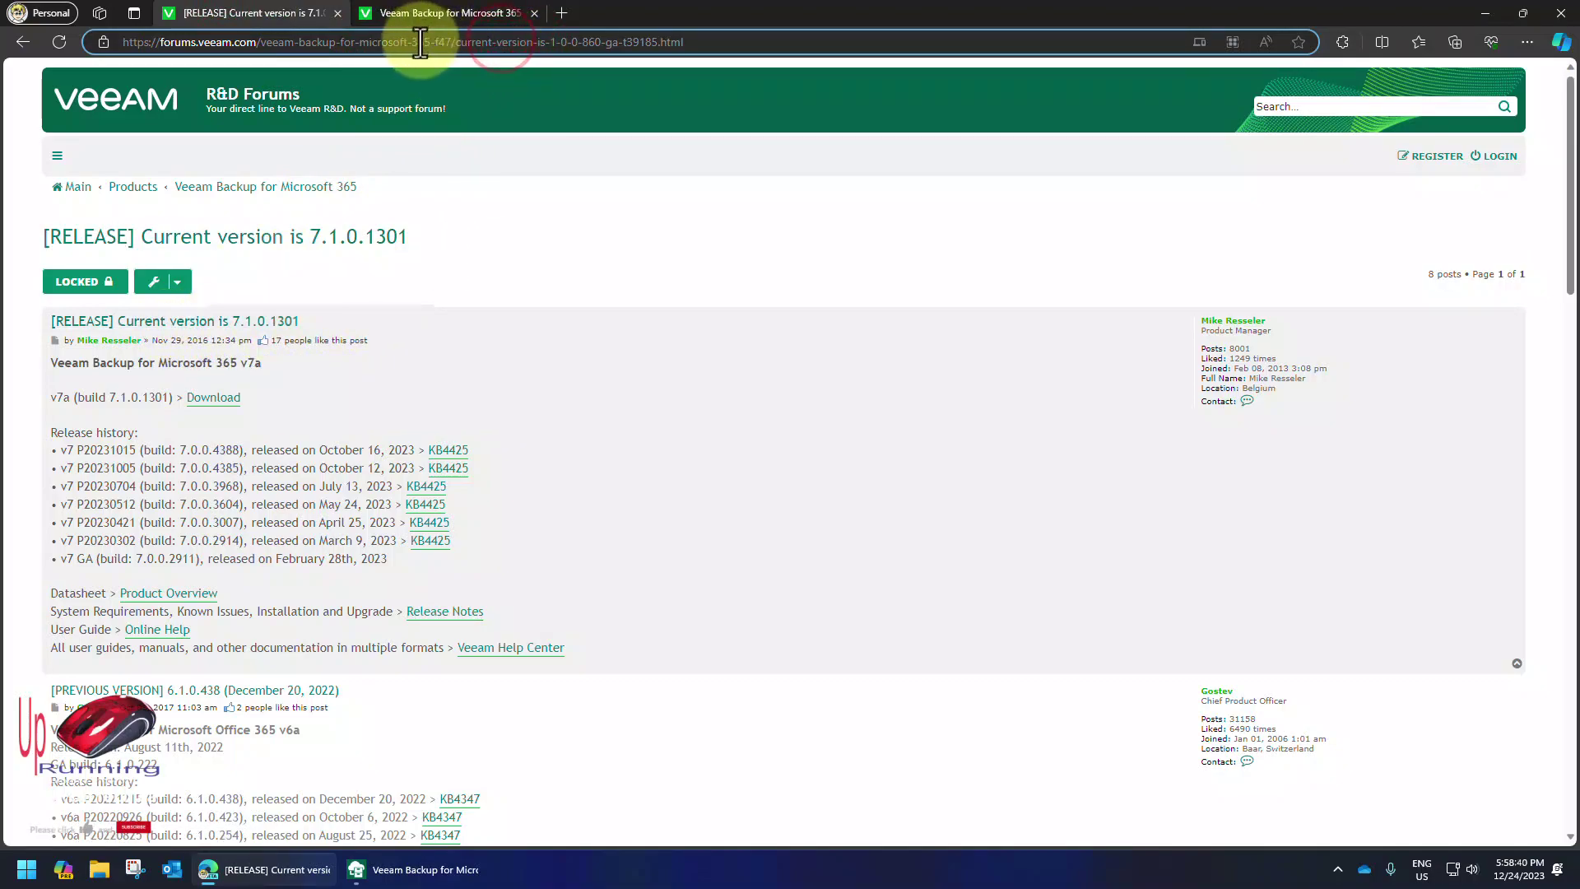
left_click_drag(421, 42, 722, 43)
left_click(724, 47)
Download the 7.1.0.1301 ISO from Veeam's download page, agreeing to the license terms.
left_click(214, 398)
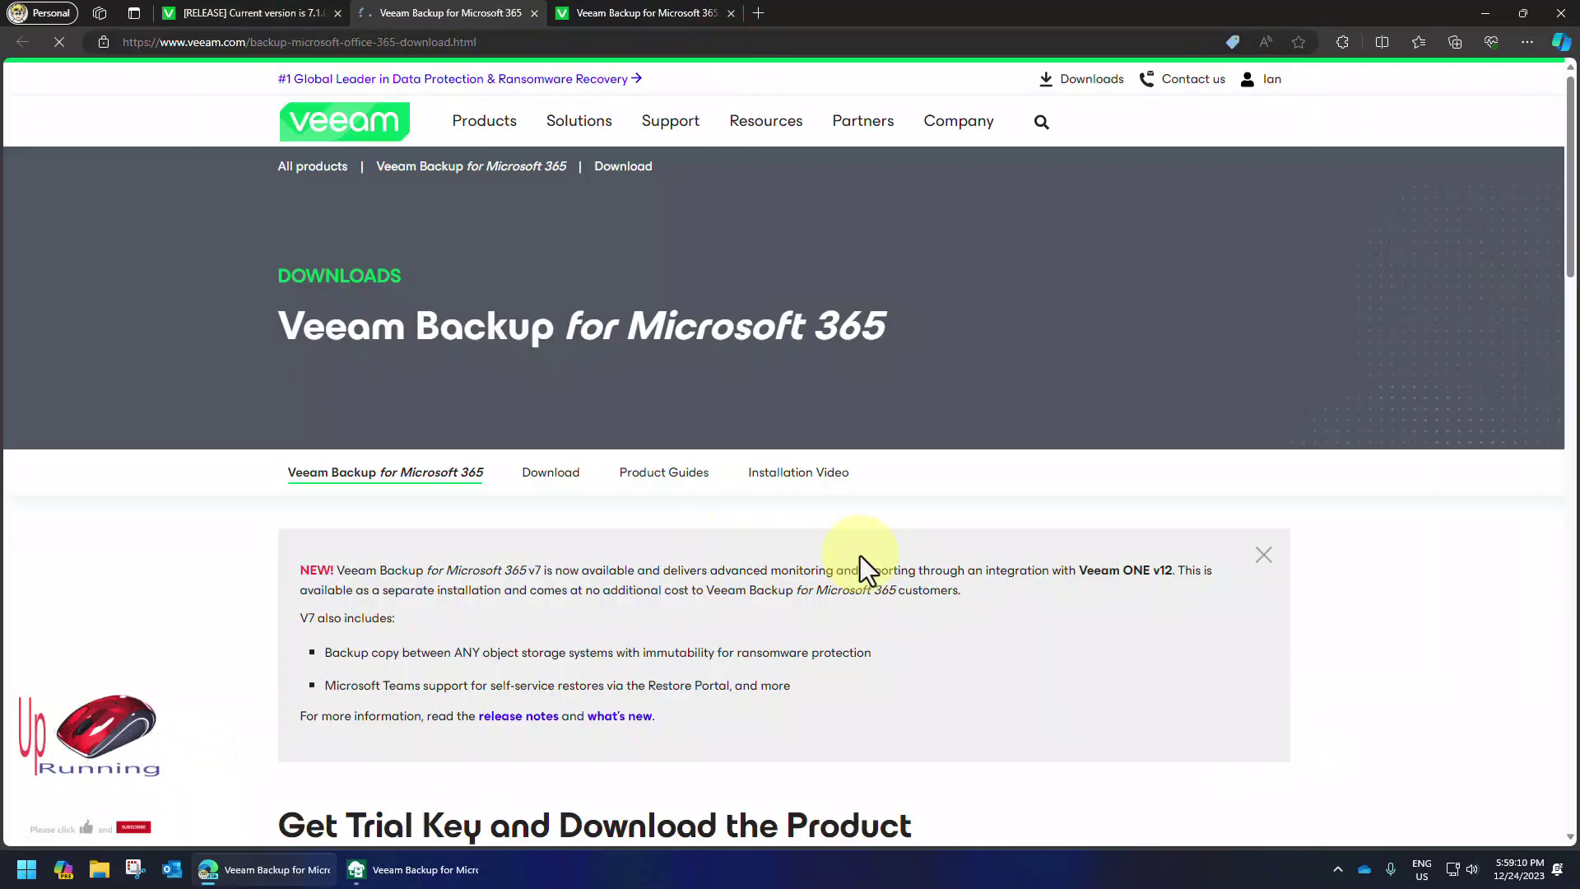
left_click(548, 475)
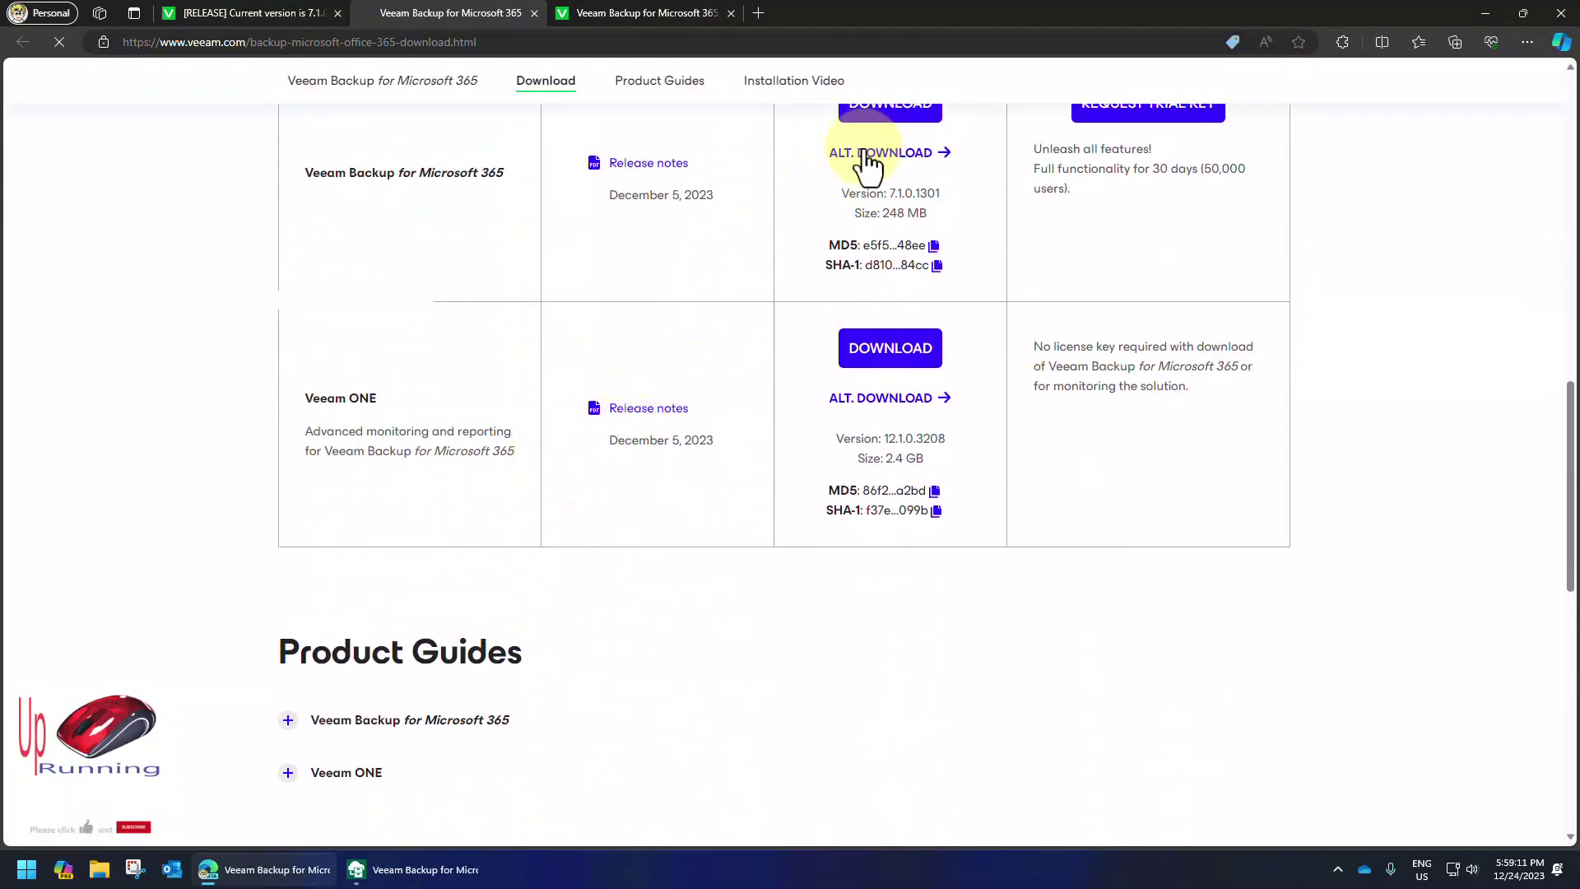
left_click(882, 136)
left_click(469, 591)
left_click(1125, 646)
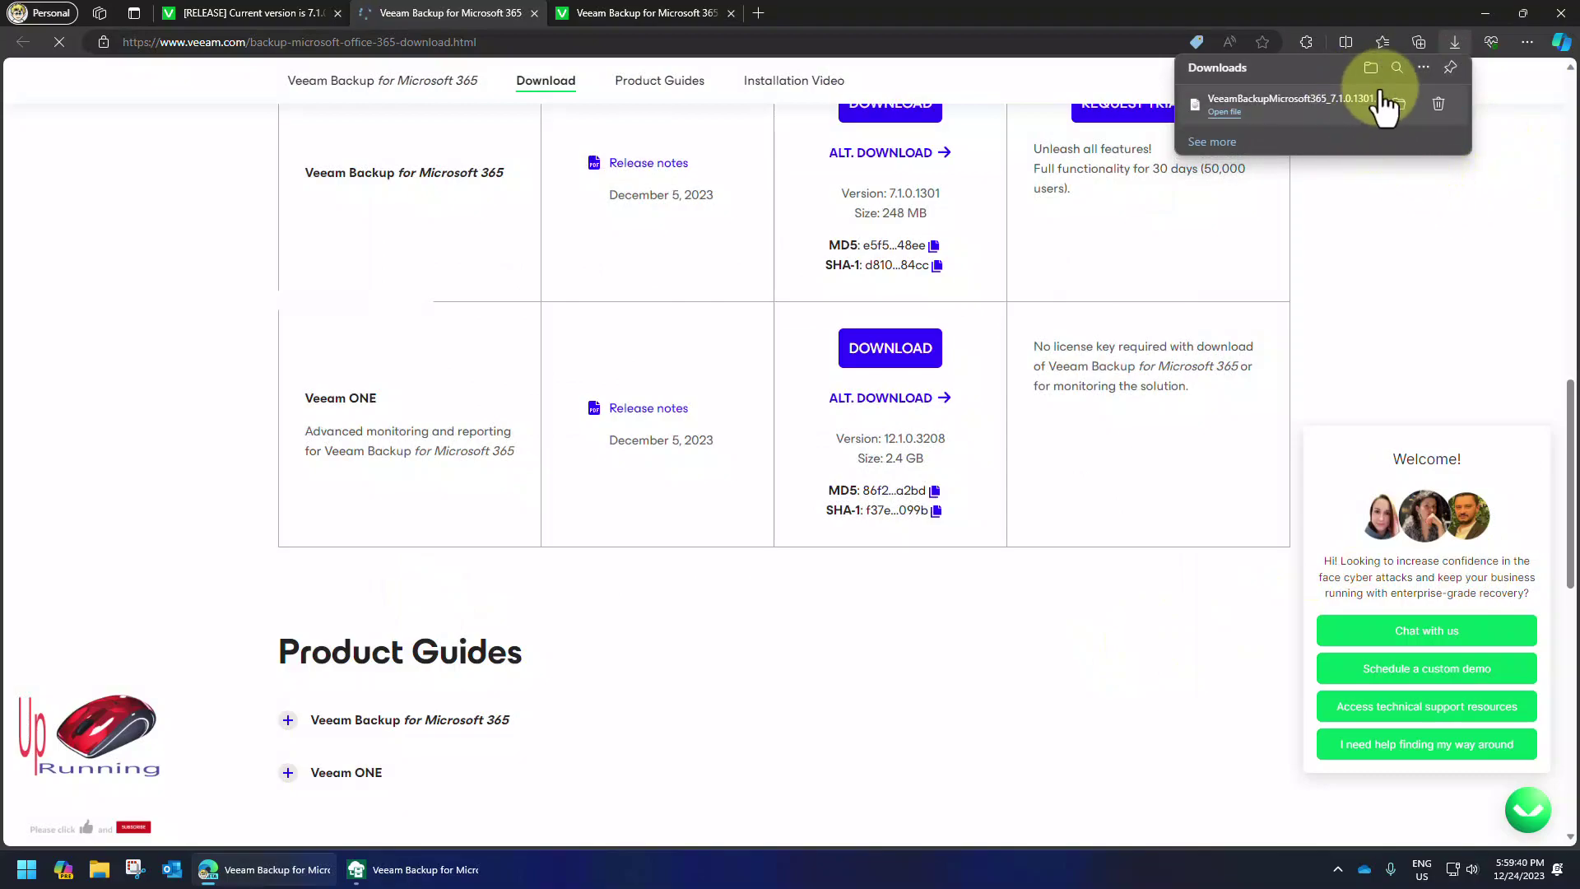
Mount the downloaded 7.1.0.1301 ISO and run Veeam.Setup.exe as administrator to start the update.
left_click(1284, 105)
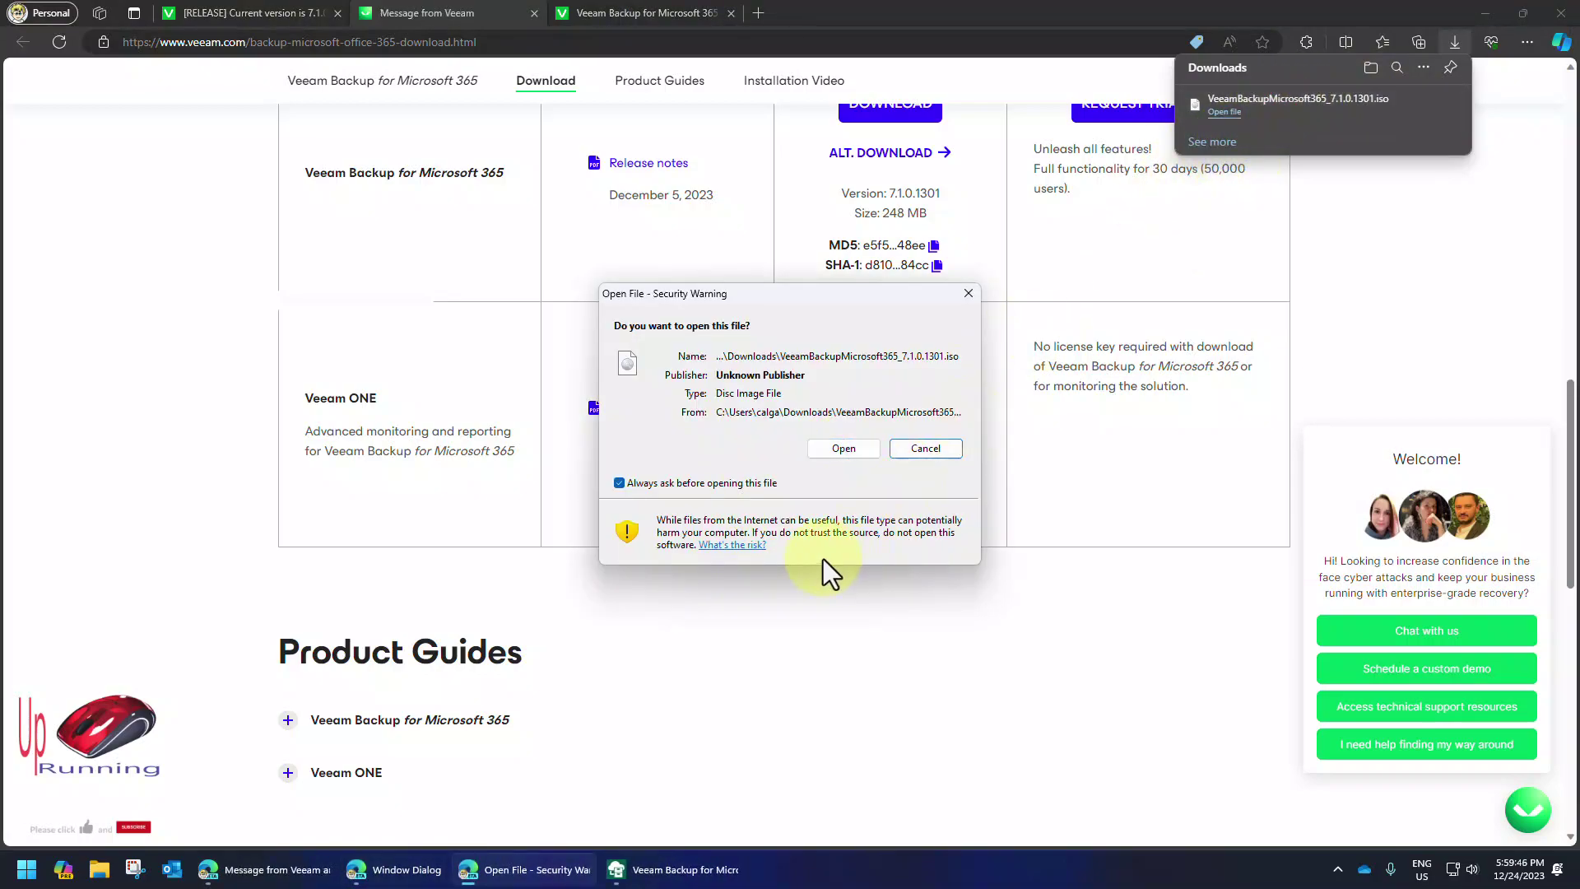
left_click(843, 448)
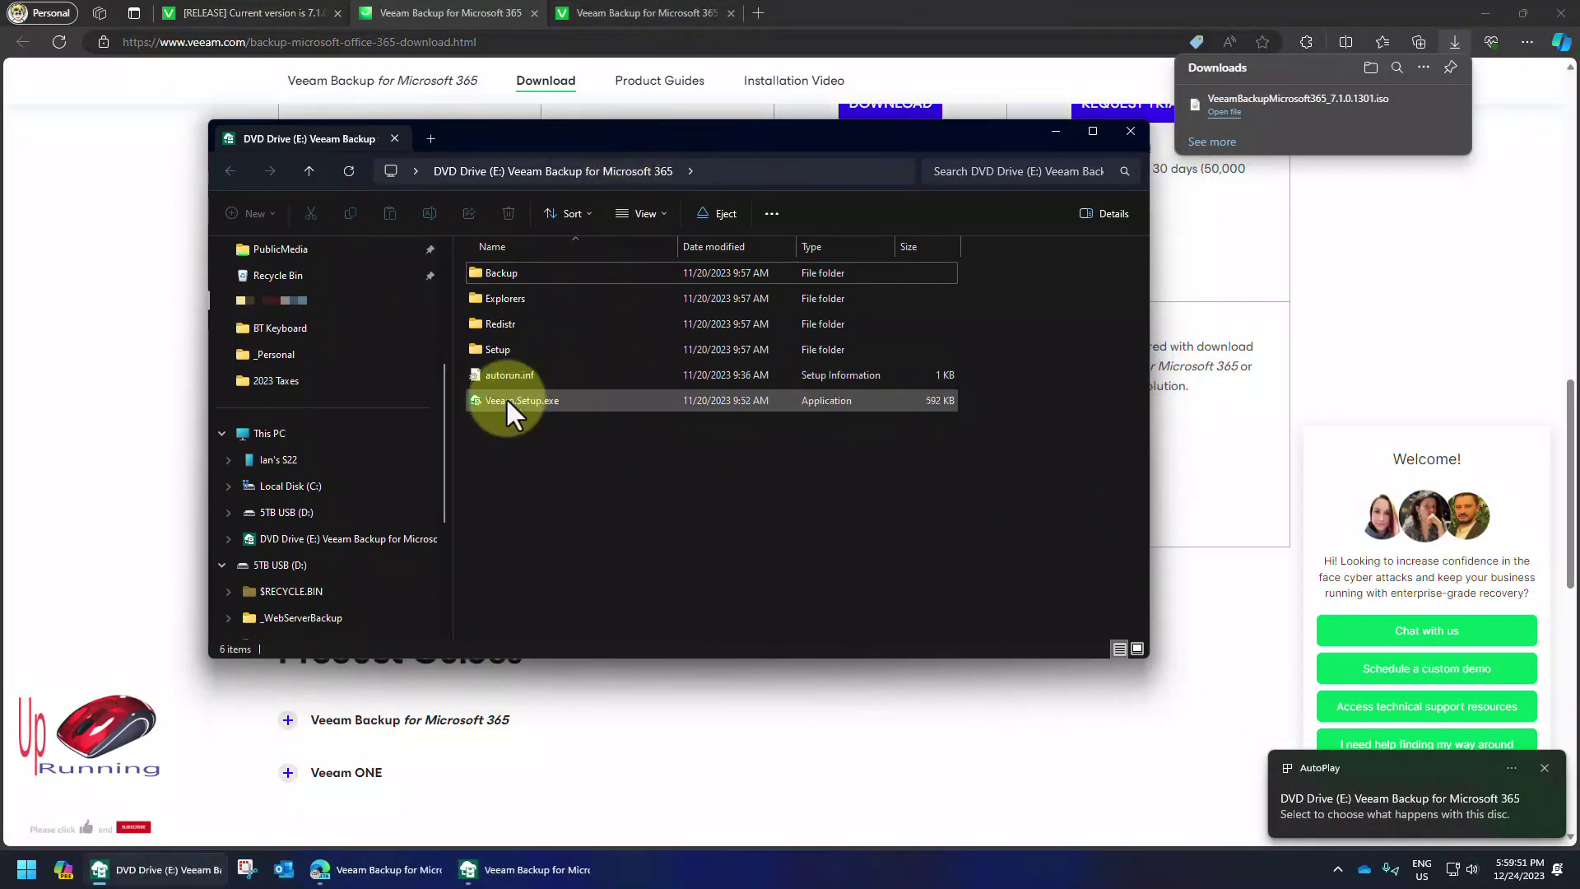
right_click(505, 399)
left_click(594, 499)
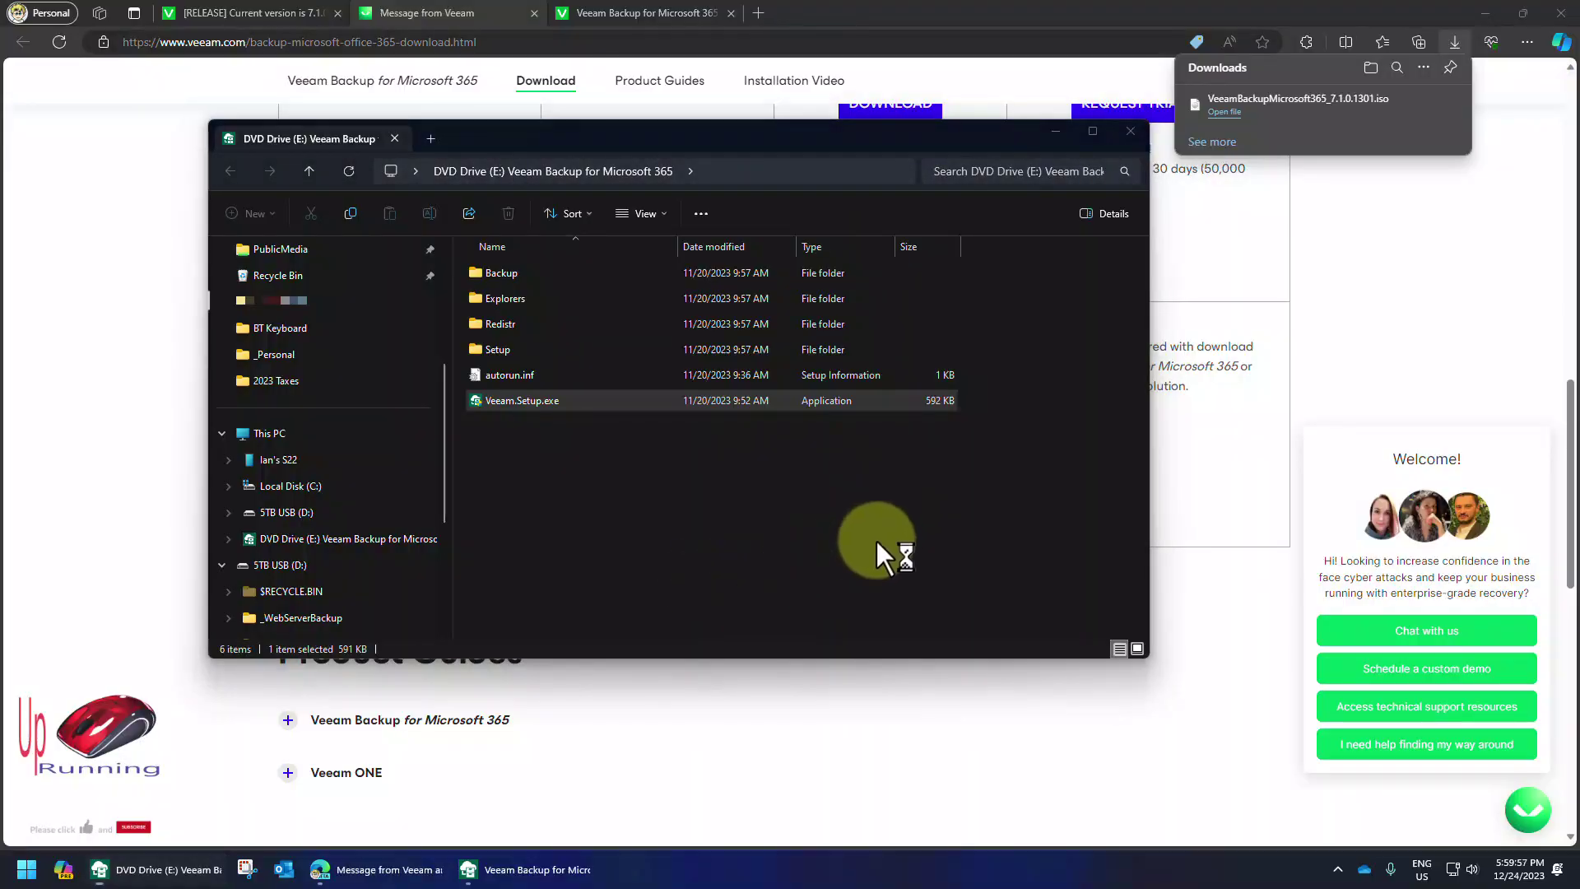
left_click(803, 624)
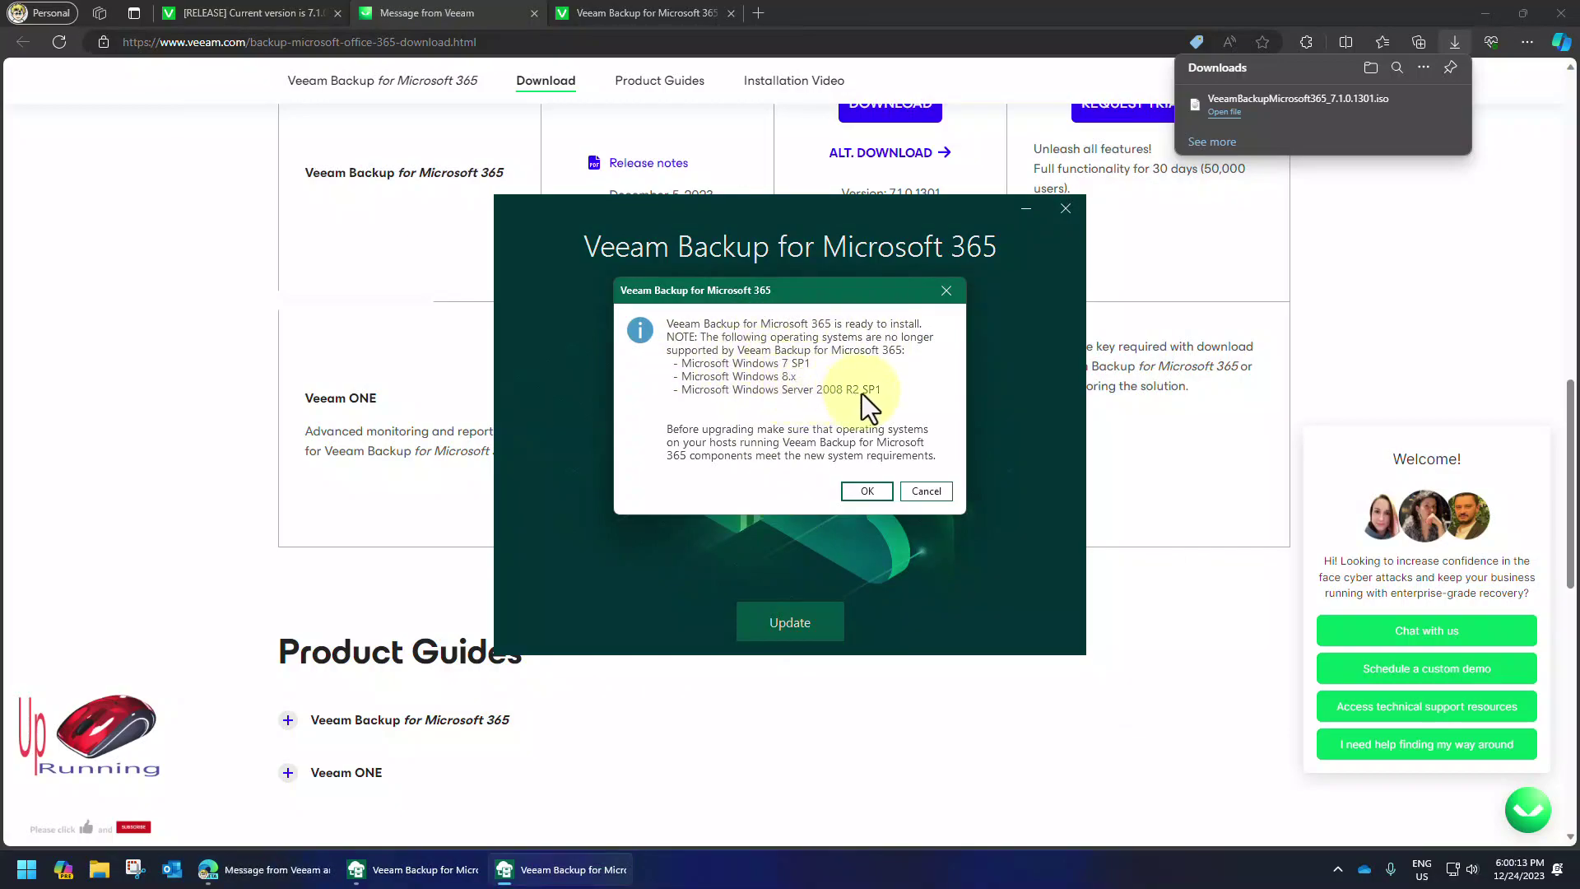
Acknowledge the OS notice, accept the license, close the running console, recheck, then install.
left_click(861, 491)
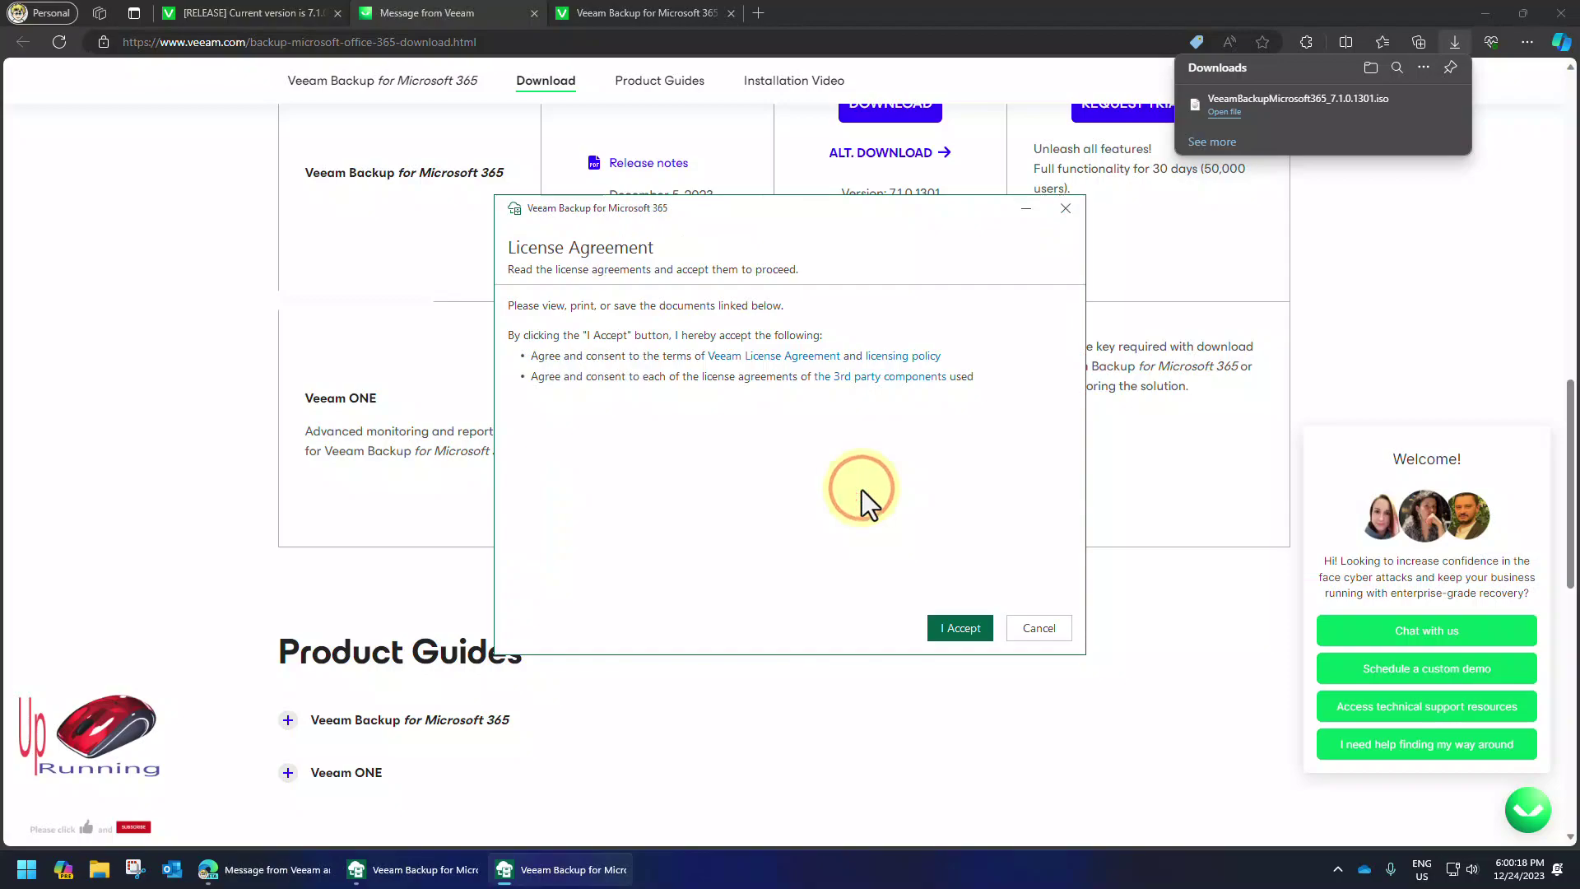
left_click(957, 625)
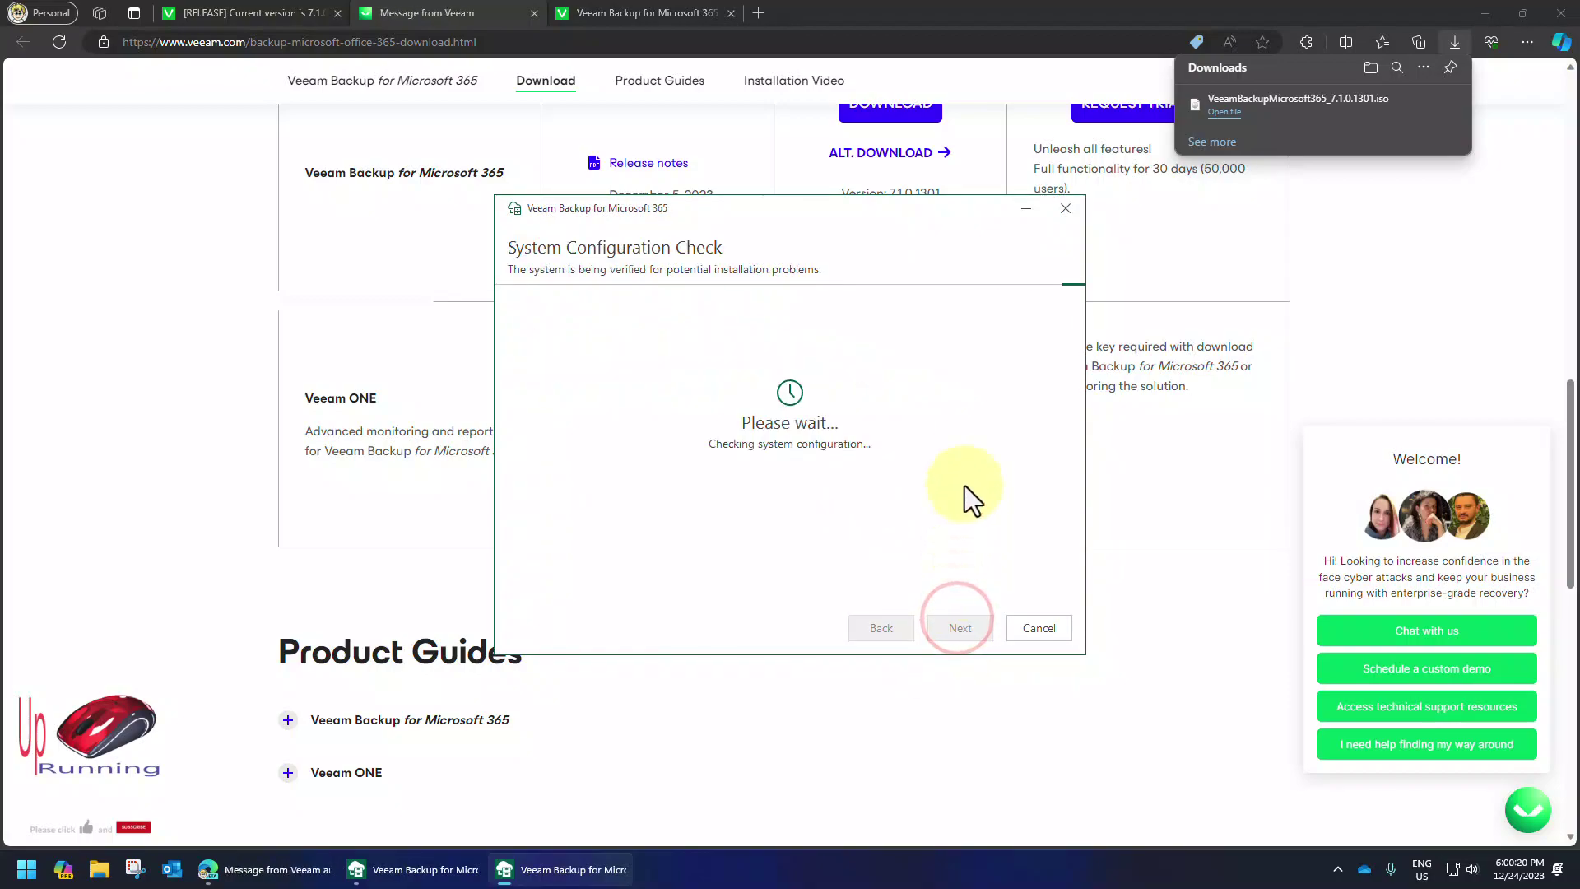
left_click(426, 871)
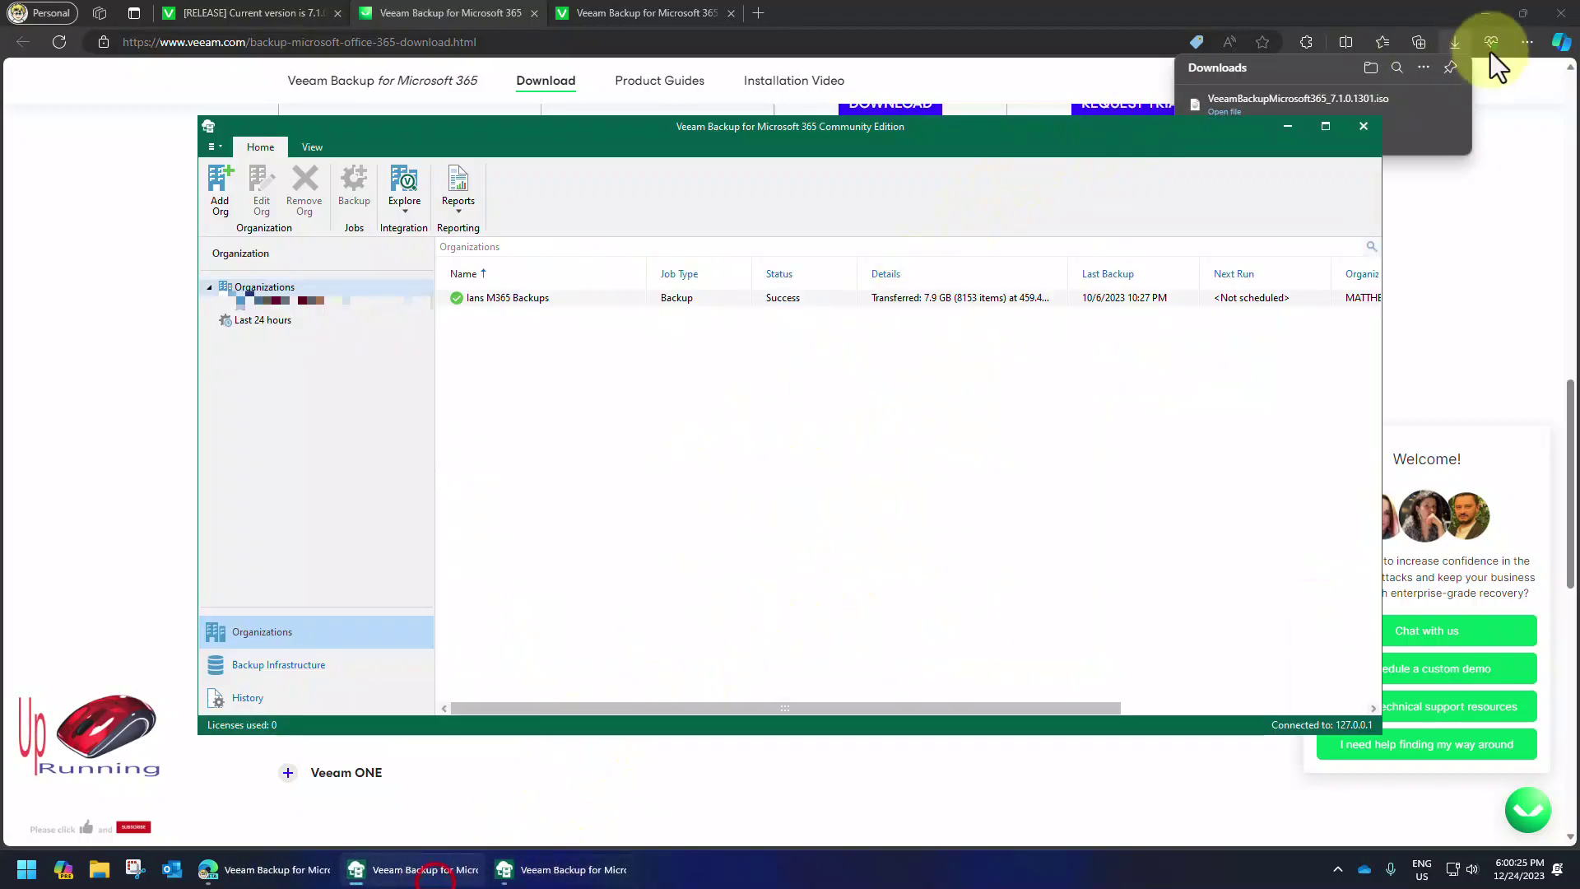
left_click(1363, 123)
left_click(953, 627)
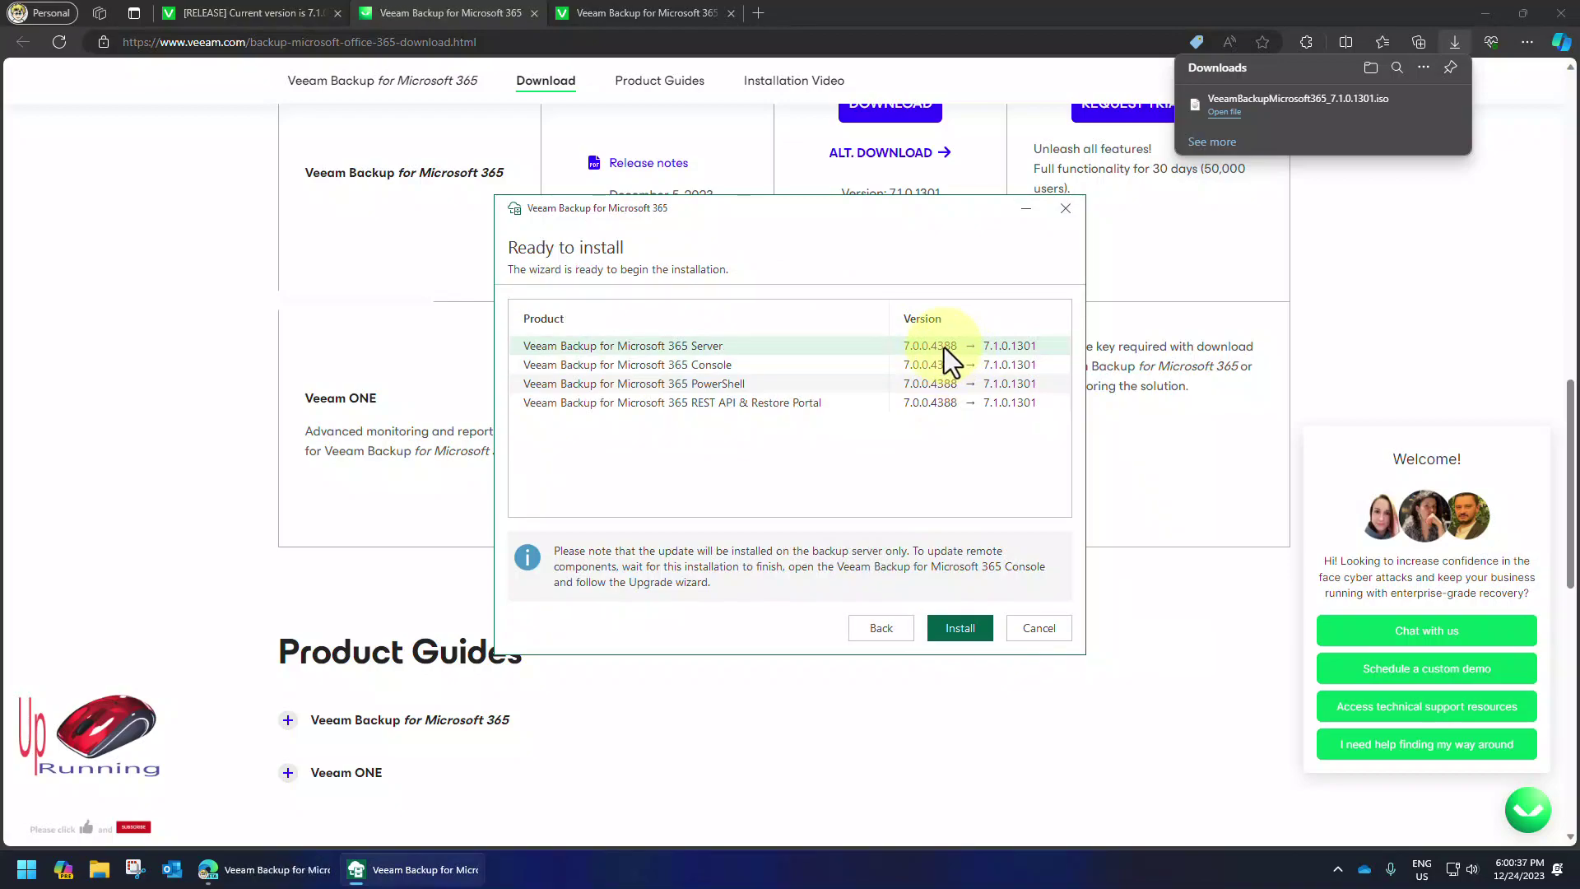
left_click(961, 628)
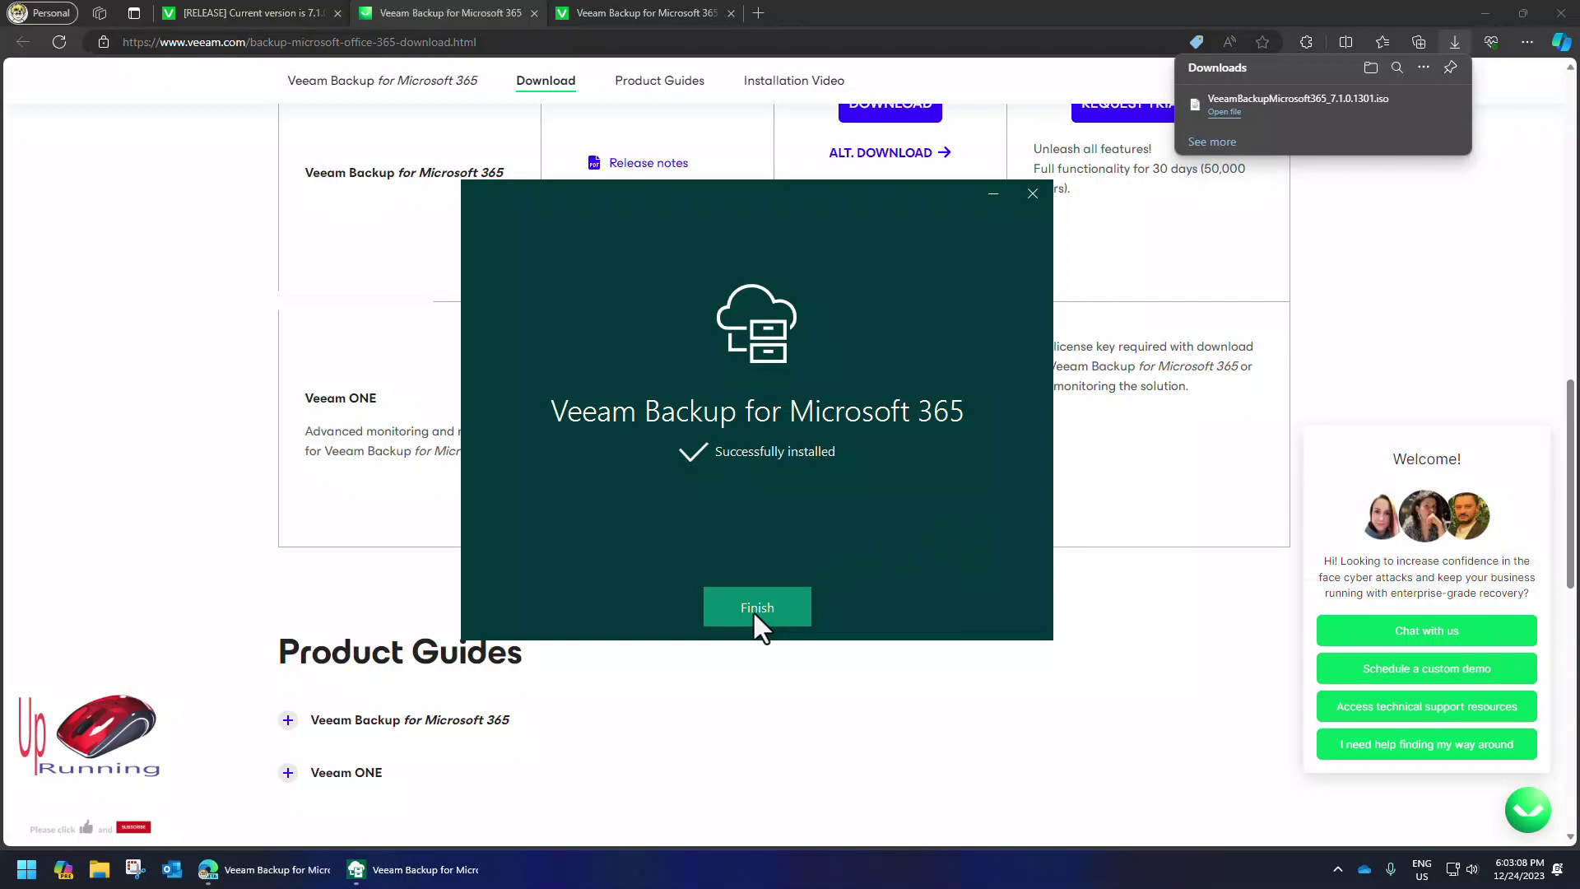
Close the finished installer, relaunch the Veeam console from Start, and connect to the local server.
left_click(755, 609)
key("super")
type("ce")
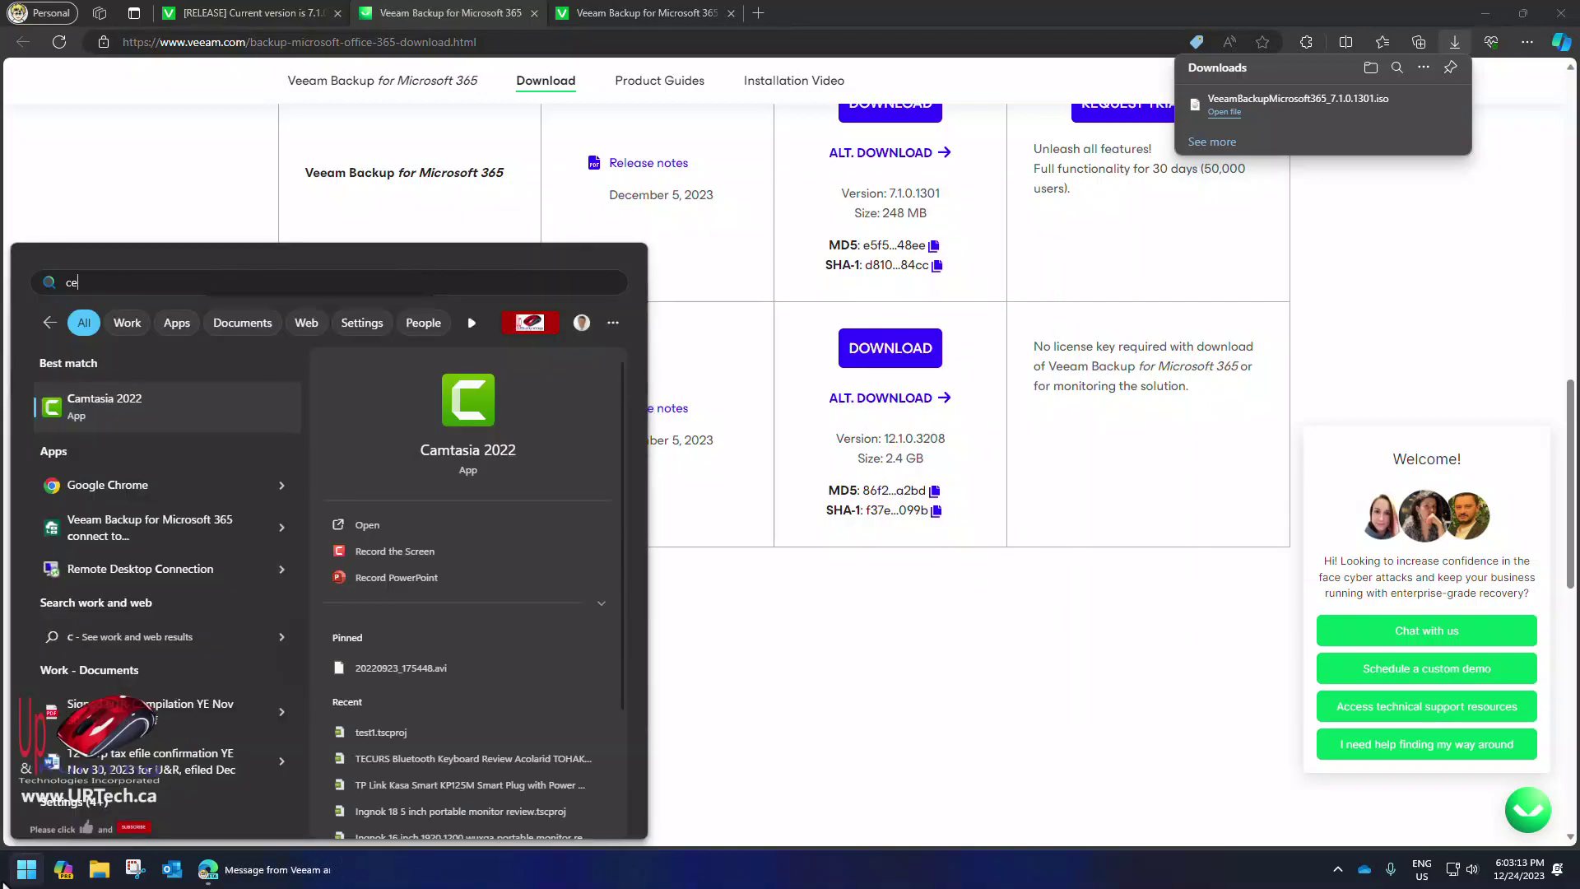
type("a")
key("BackSpace")
key("BackSpace")
key("BackSpace")
type("vea")
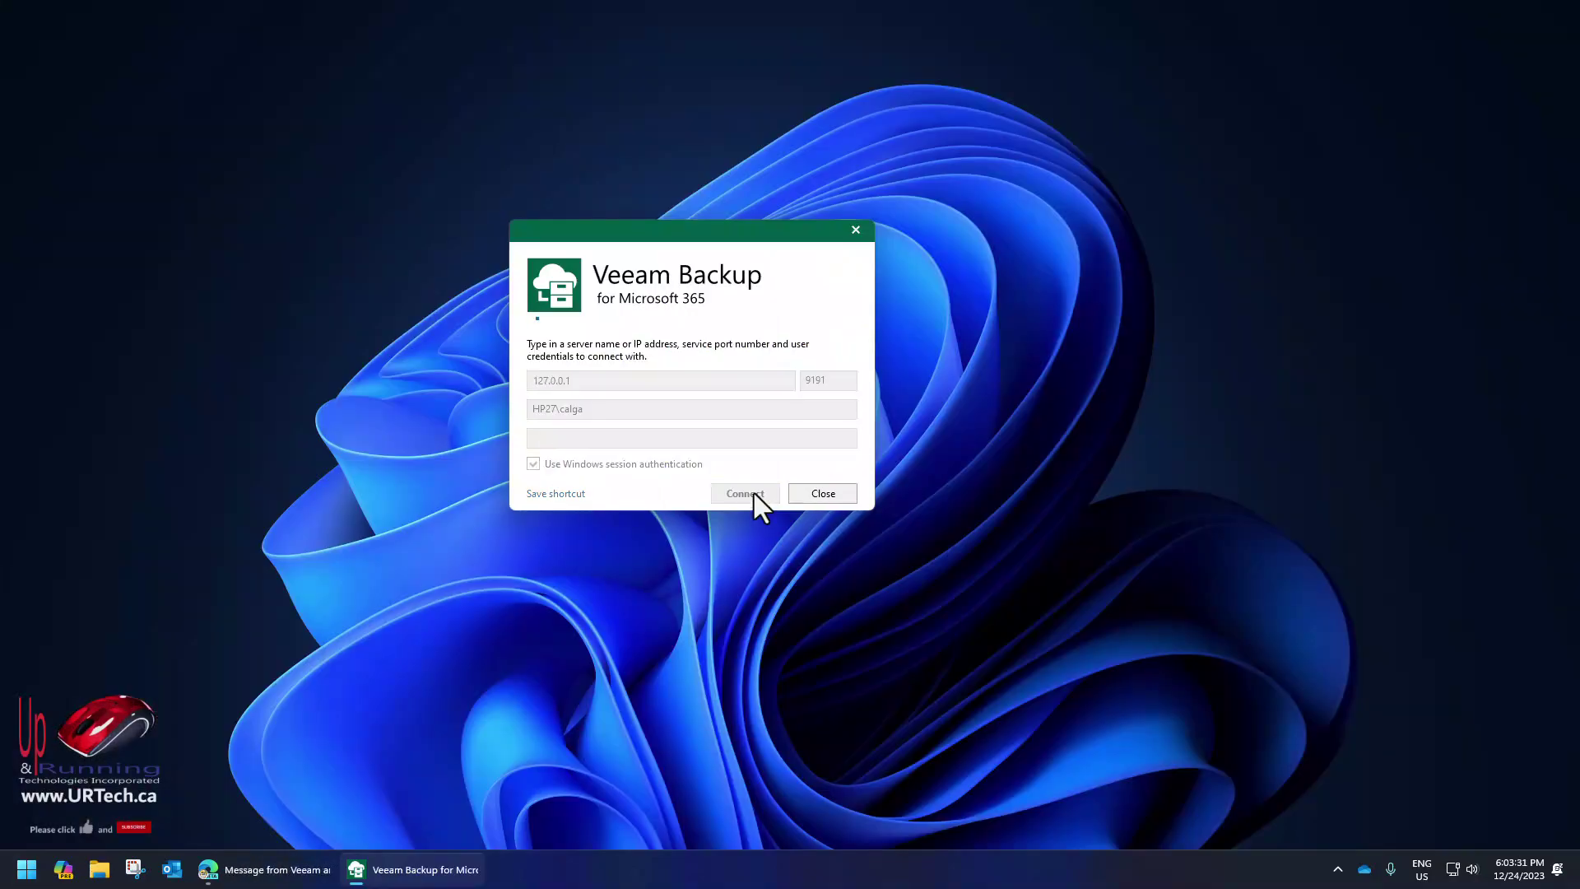
left_click(754, 493)
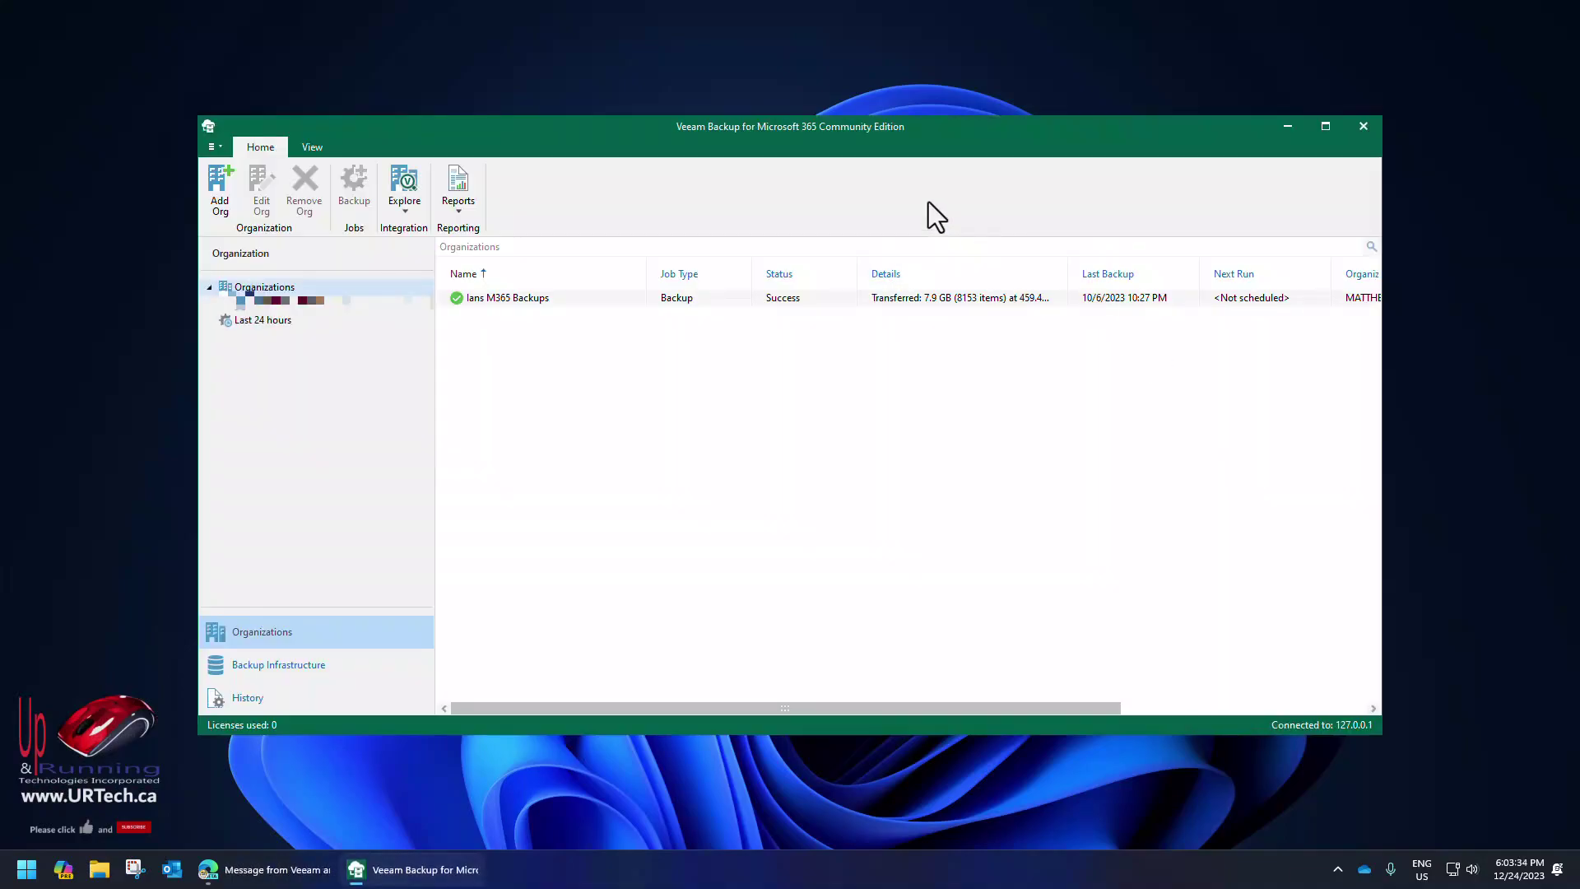
Confirm the About box shows version 7.1.0.1301 and that no further updates are available.
left_click(216, 147)
mouse_move(294, 462)
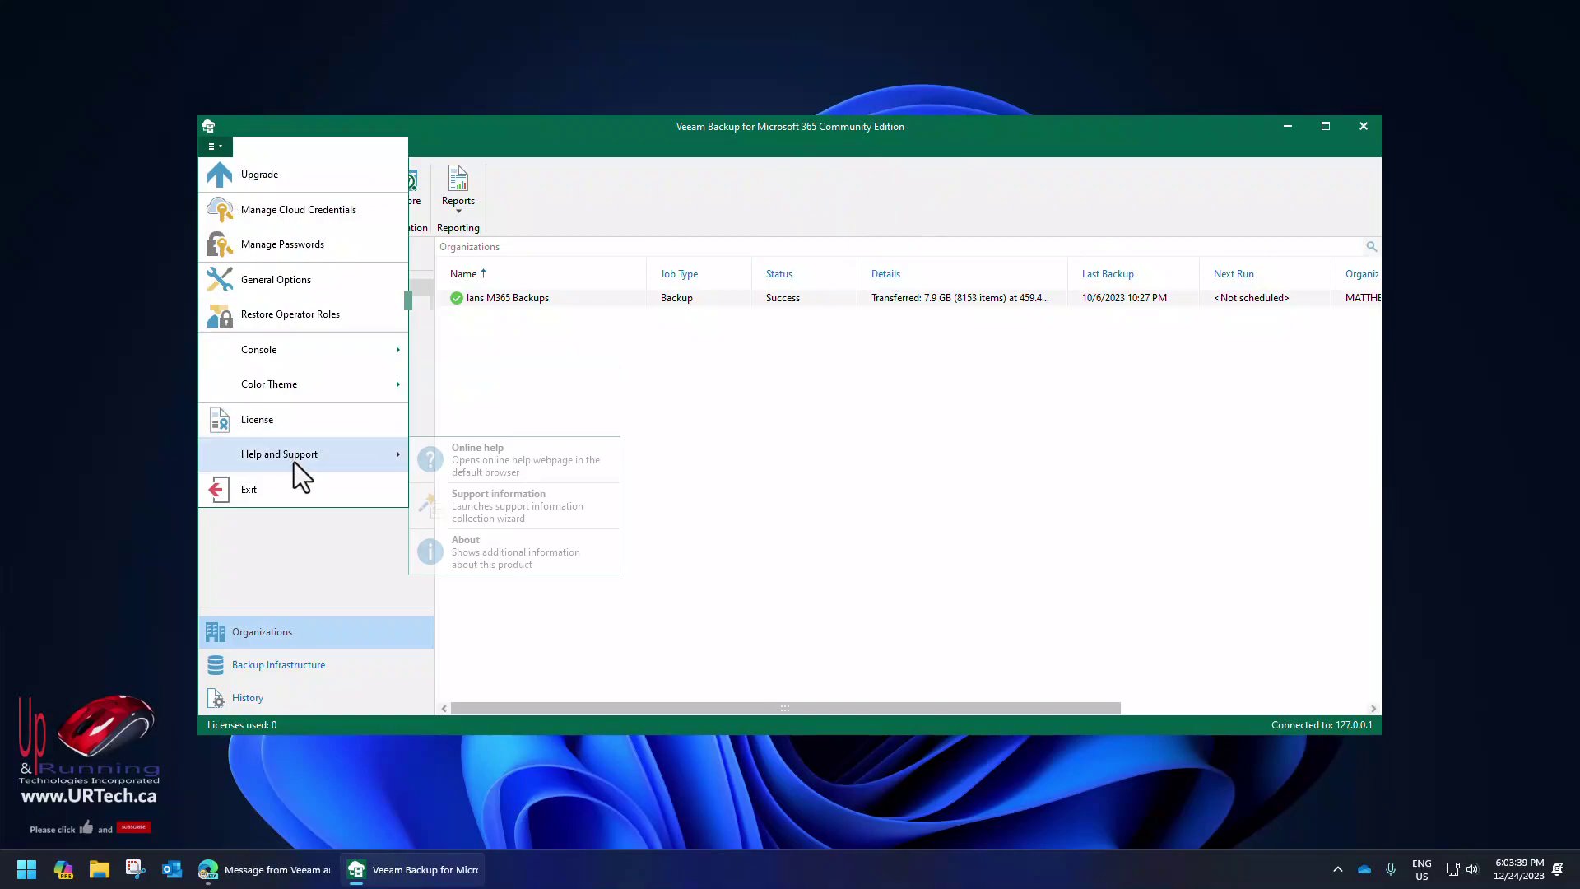
left_click(515, 550)
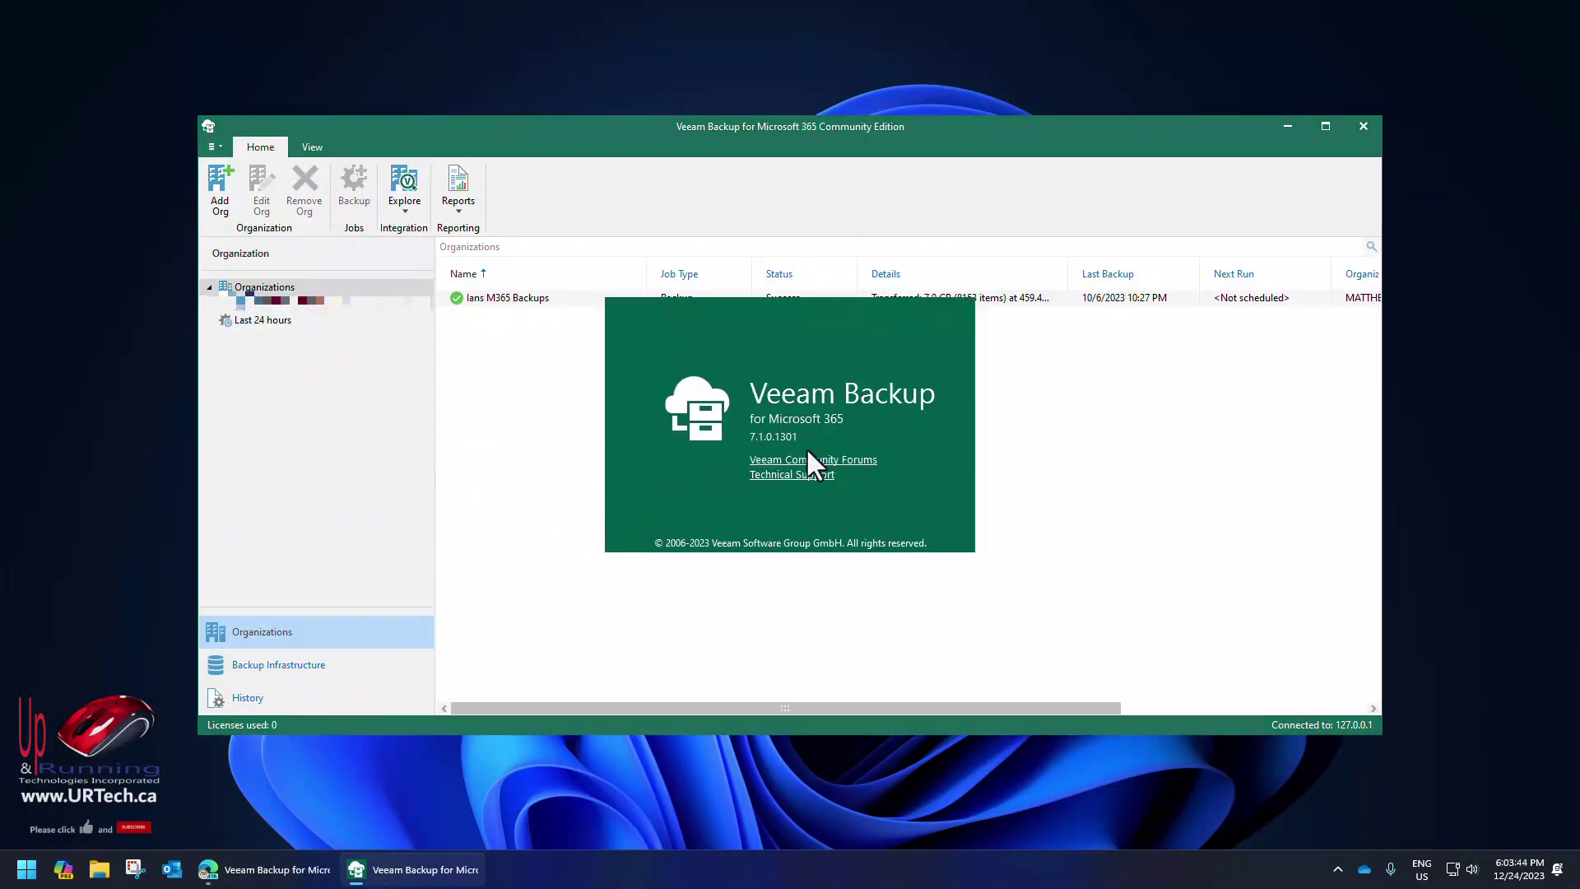
left_click(917, 338)
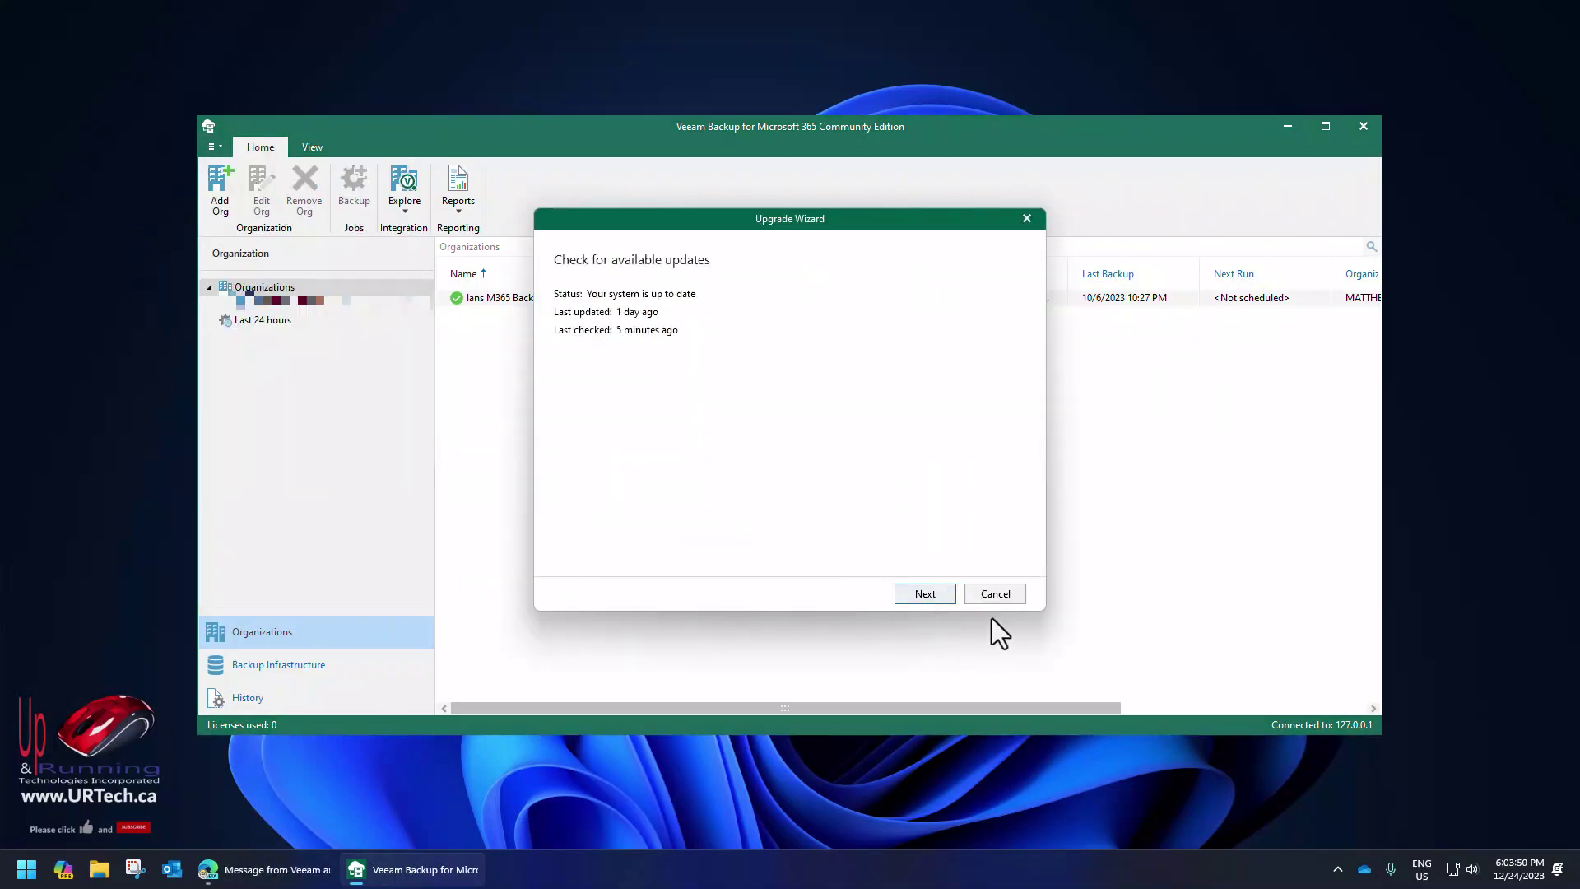
left_click(929, 593)
left_click(925, 593)
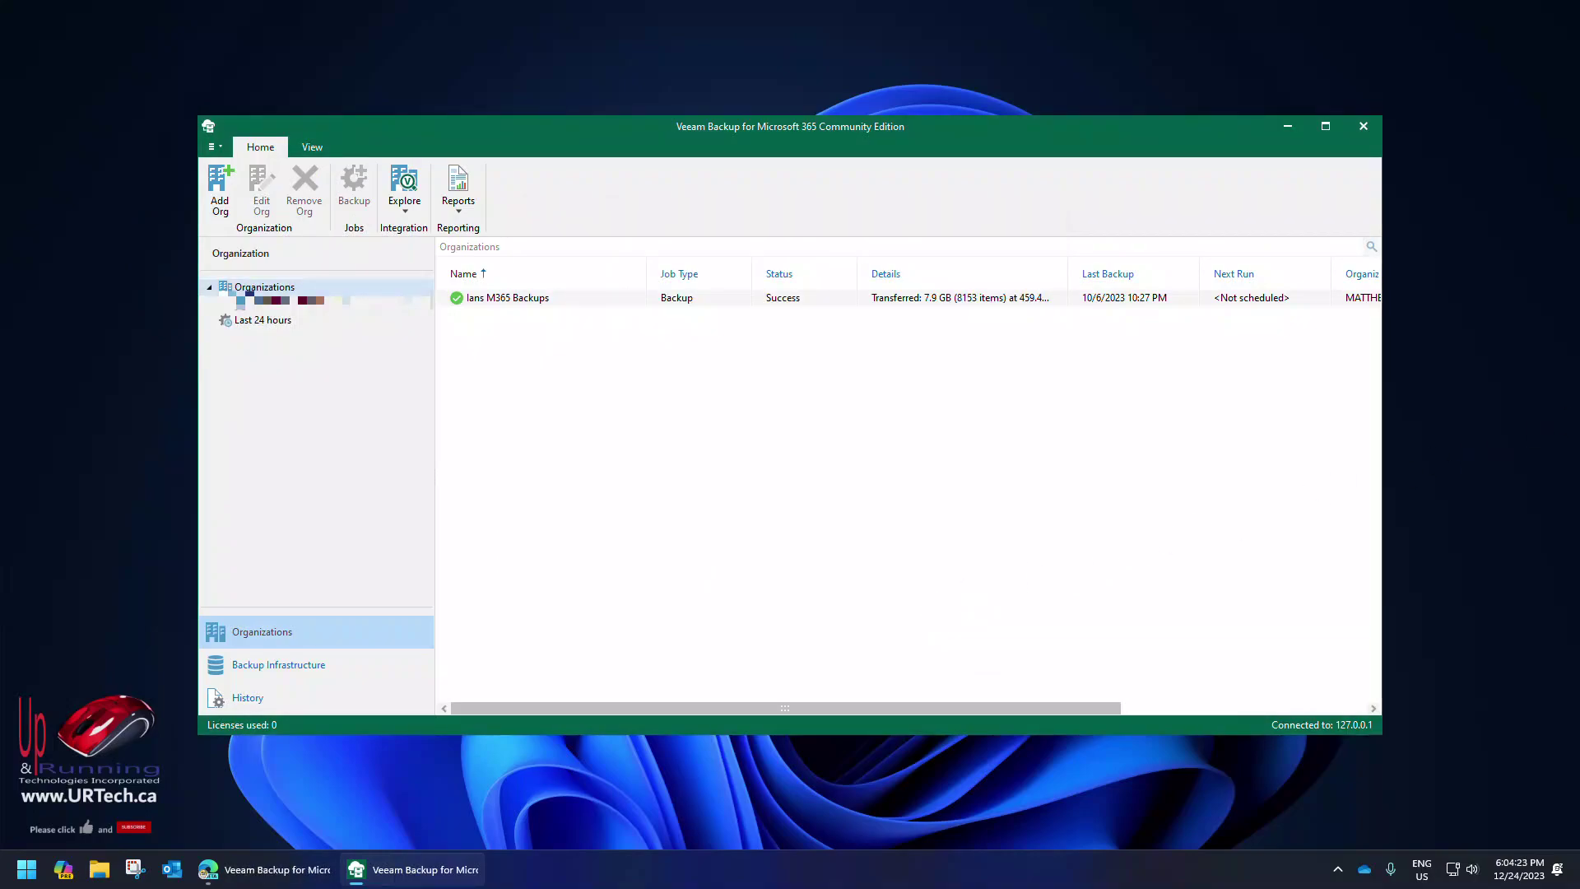